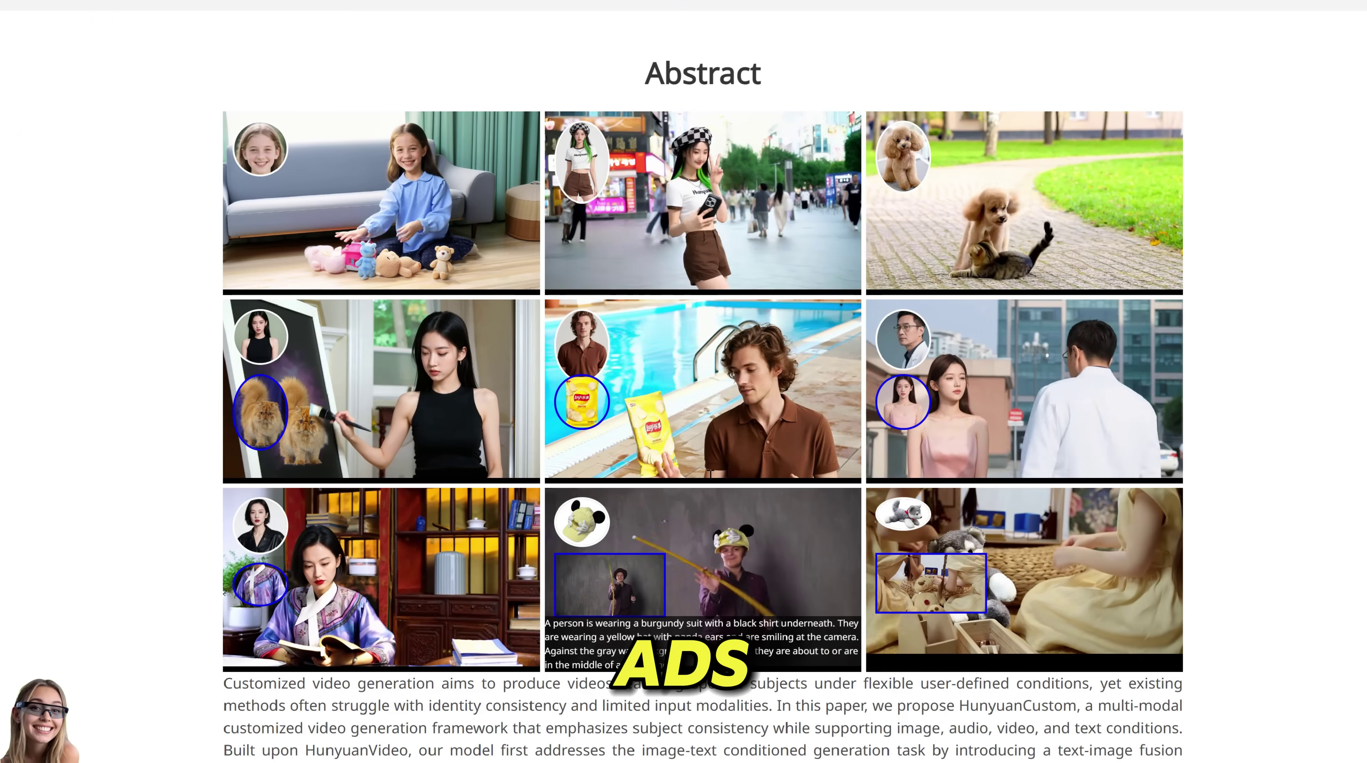
Review the HunyuanCustom Method and Single-Subject examples, then launch the online HunyuanCustom generator.
scroll(778, 411, "down", 15)
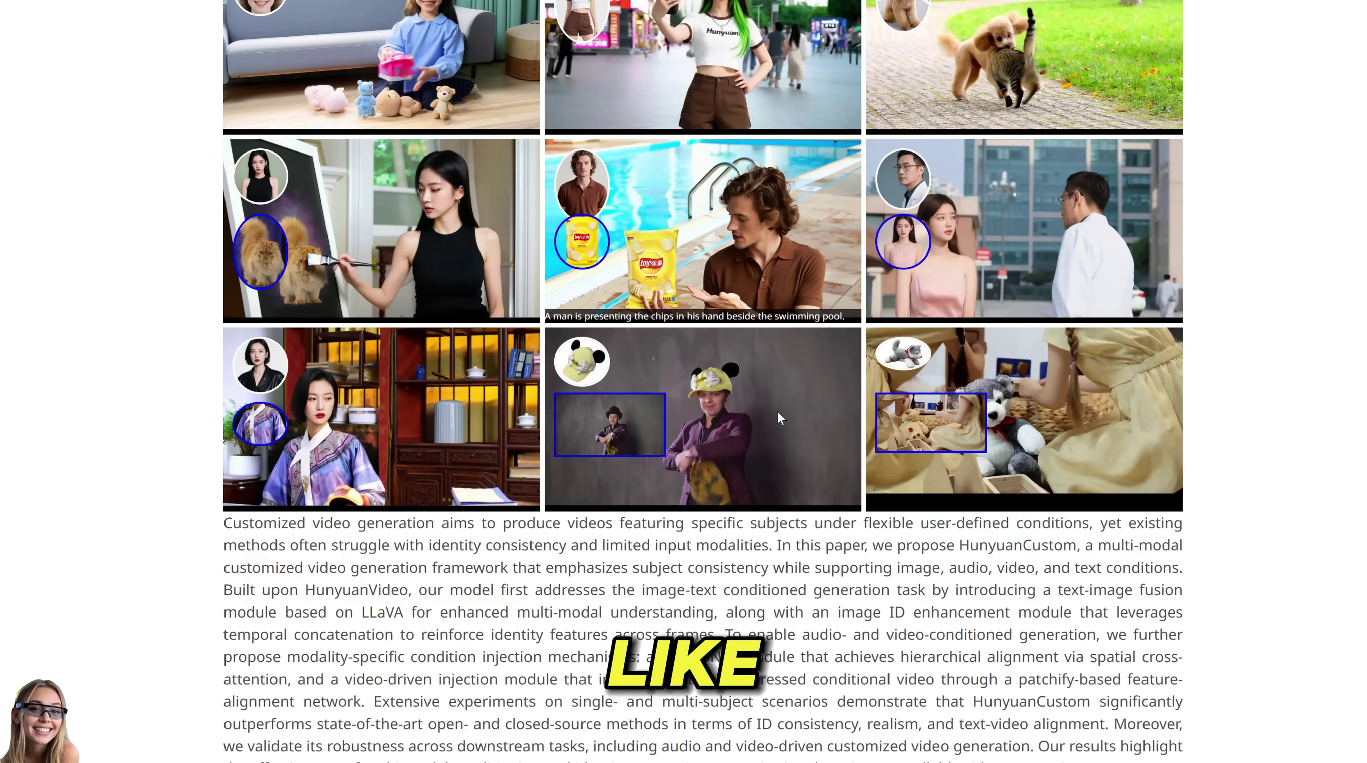
scroll(639, 172, "up", 1)
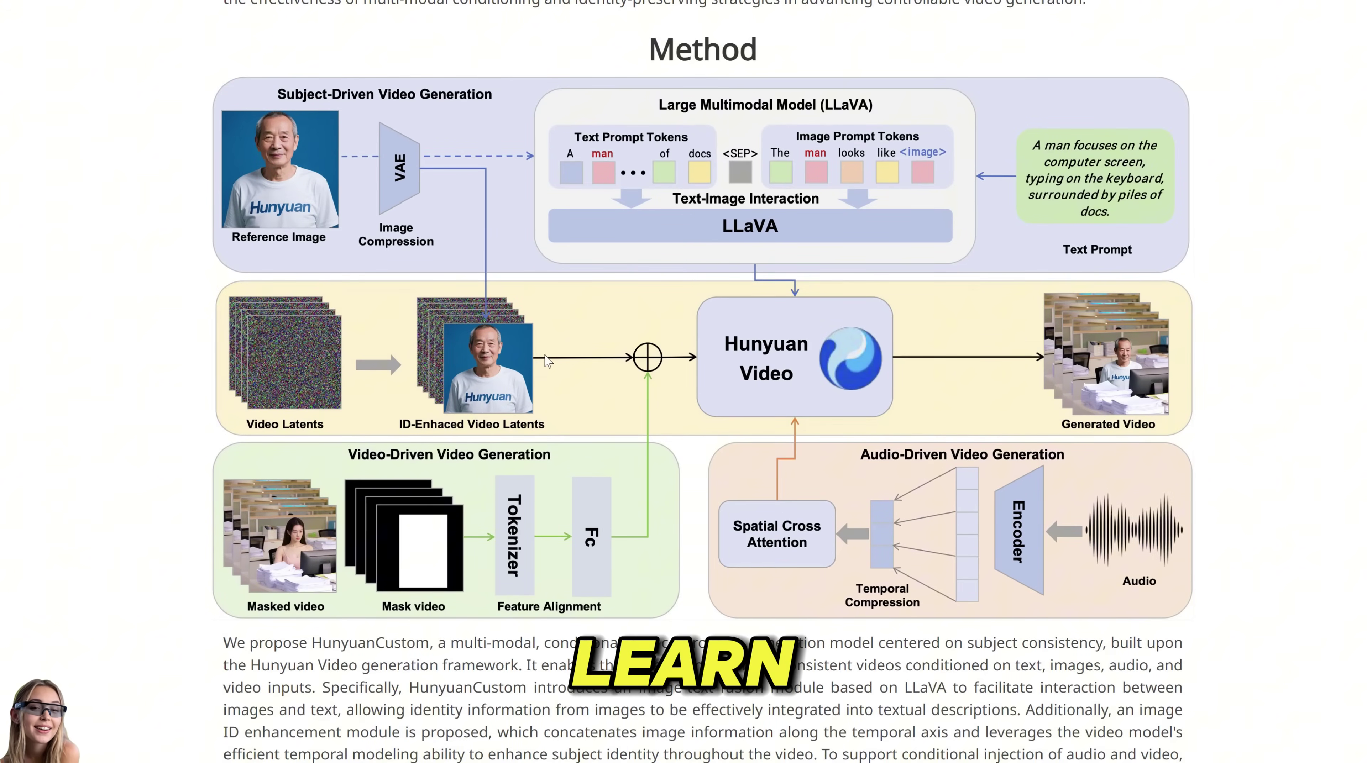
scroll(547, 360, "down", 14)
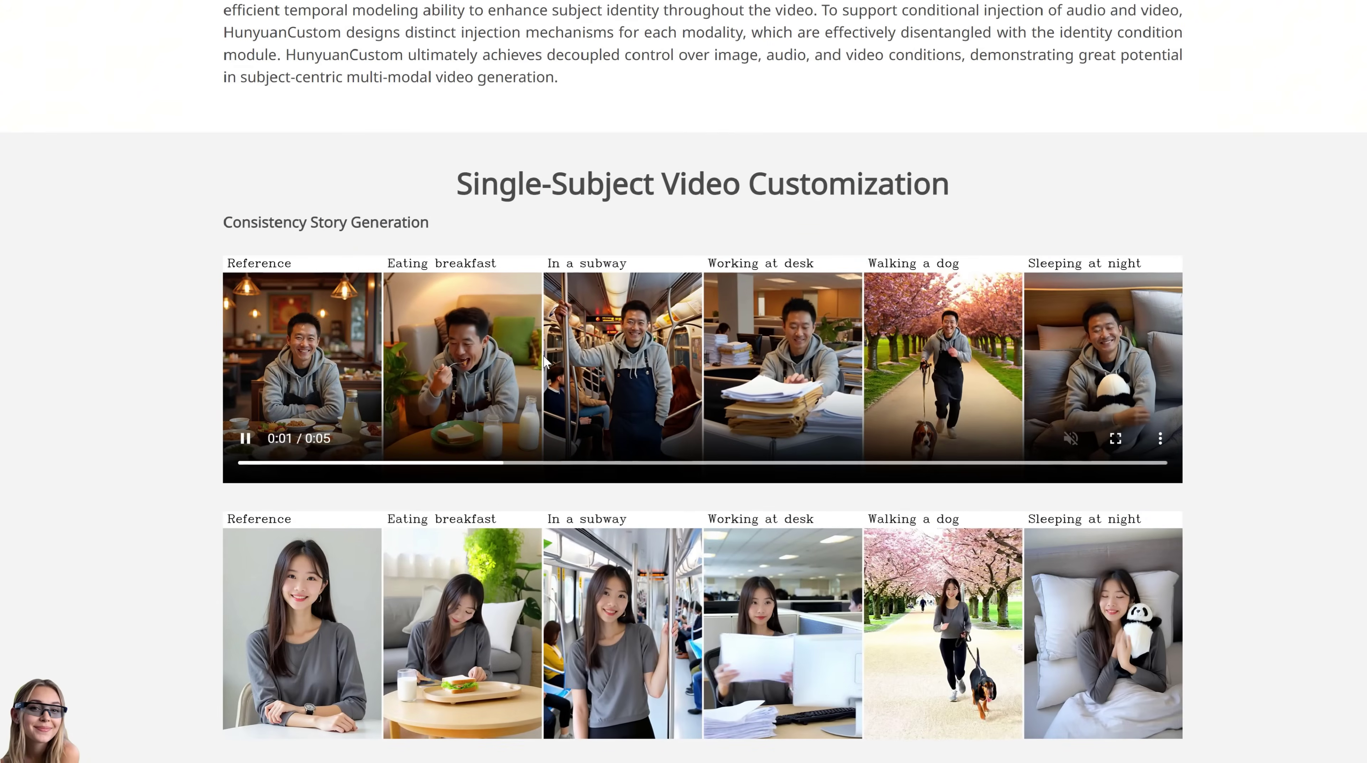
scroll(915, 421, "down", 2)
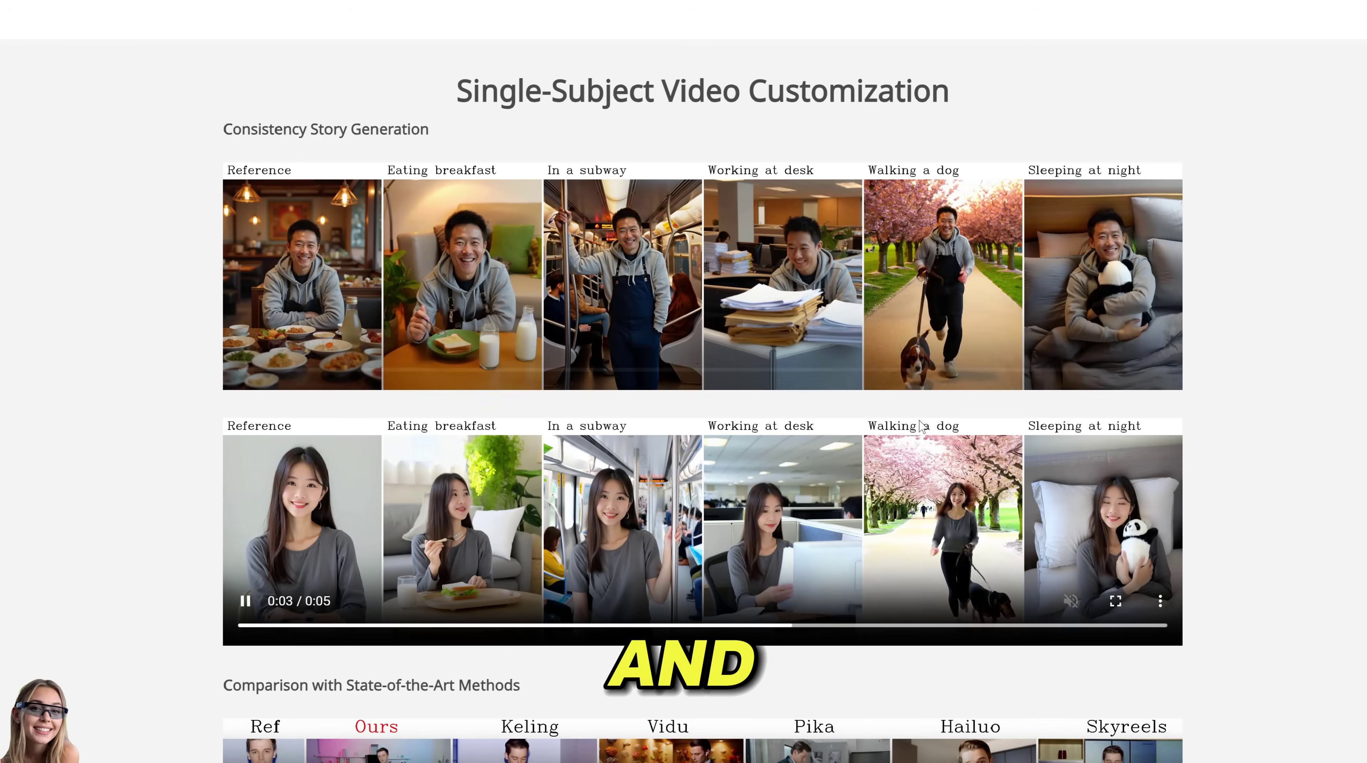
scroll(920, 426, "up", 20)
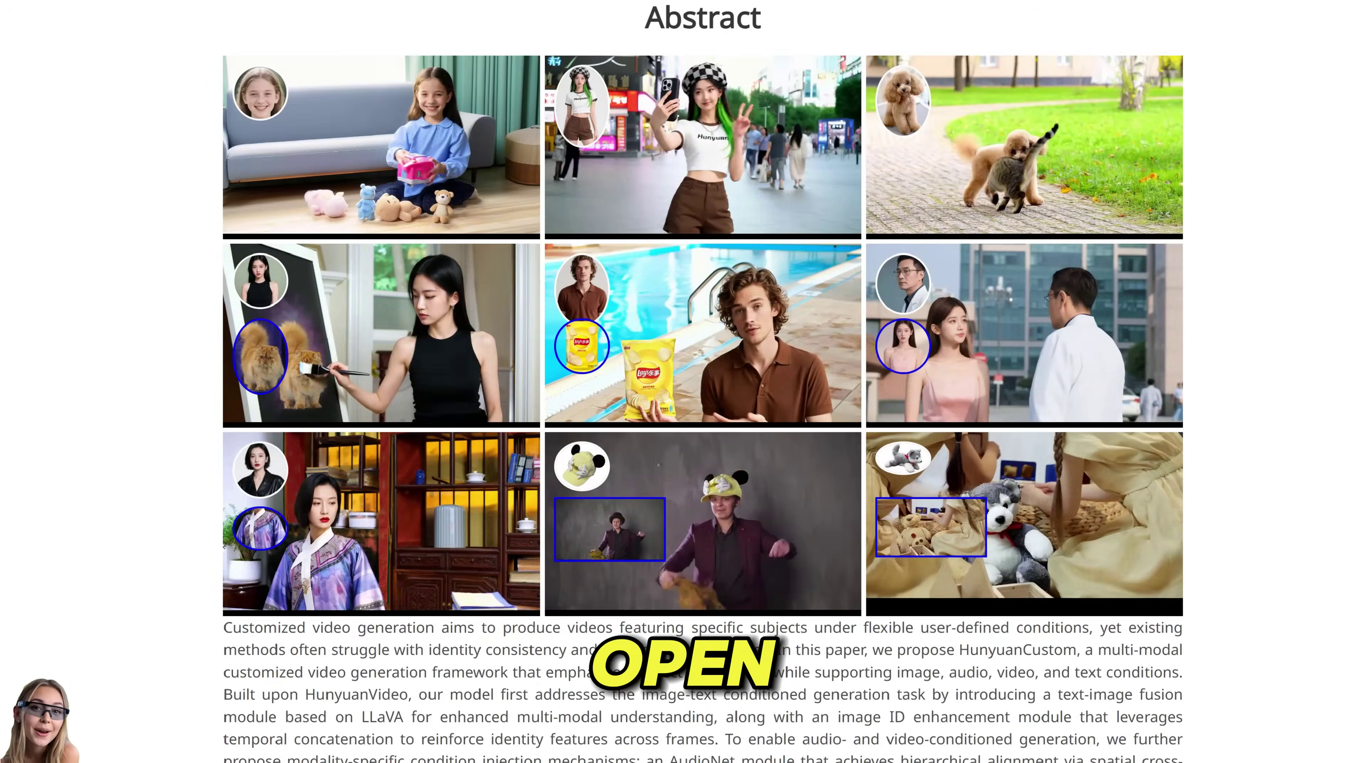
scroll(920, 426, "up", 6)
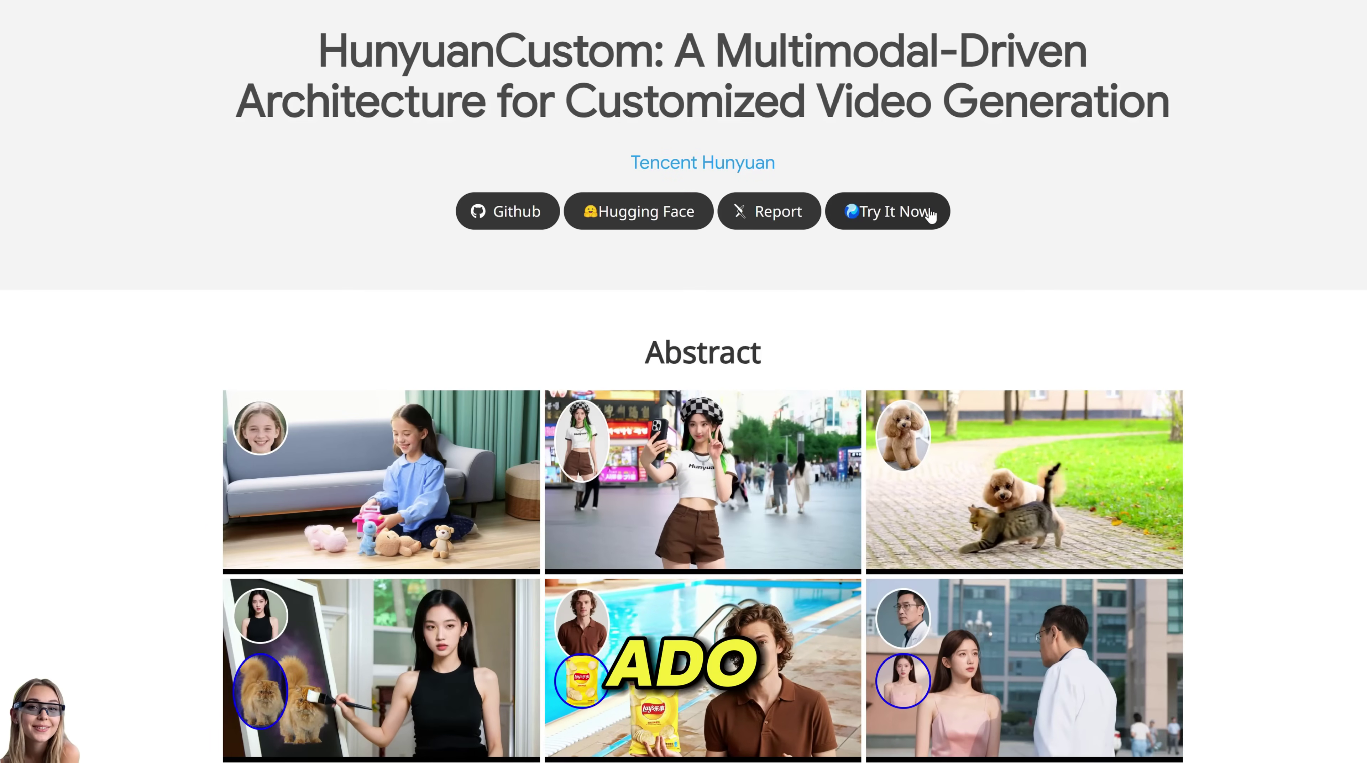
left_click(930, 215)
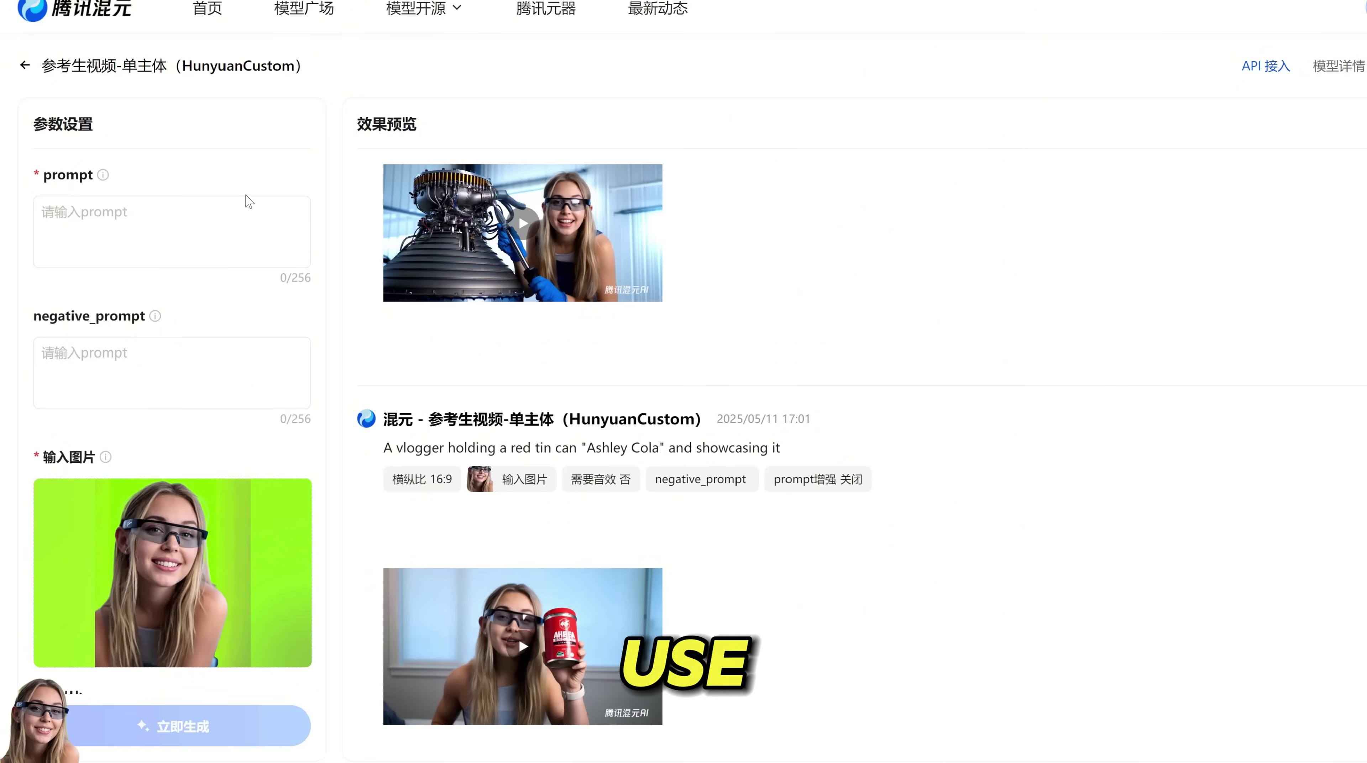
Generate a HunyuanCustom video with the prompt 'a girl is showcasing the red tin can'.
left_click(105, 238)
type("a")
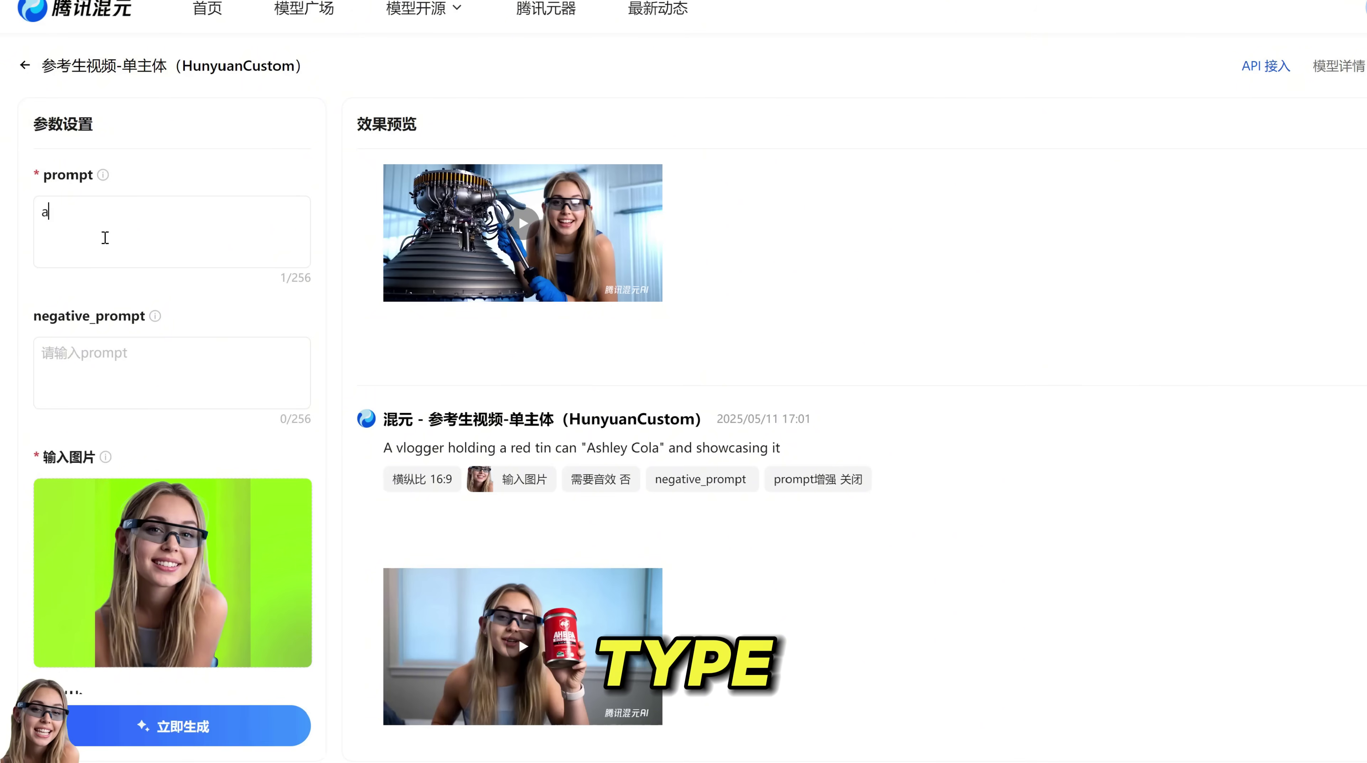
type(" girl is h")
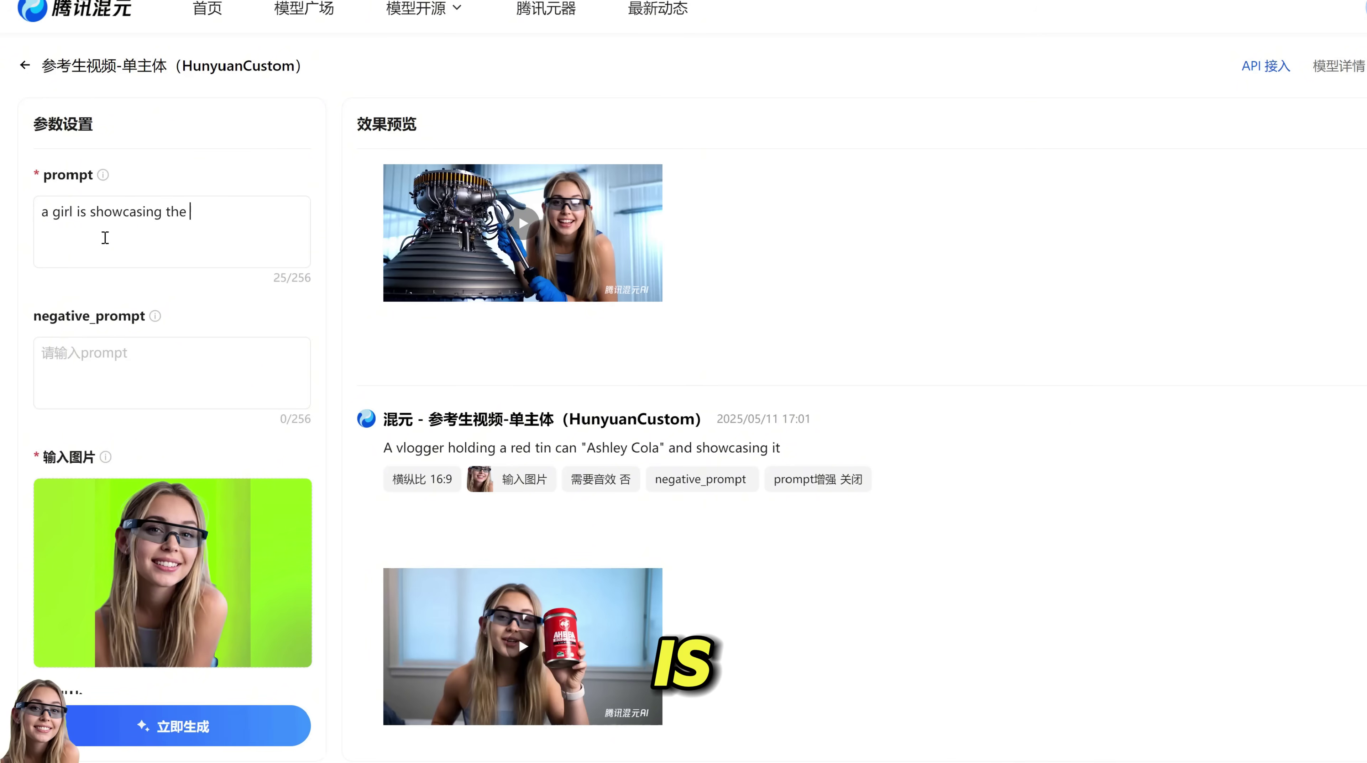
type("howcasing the red tin can")
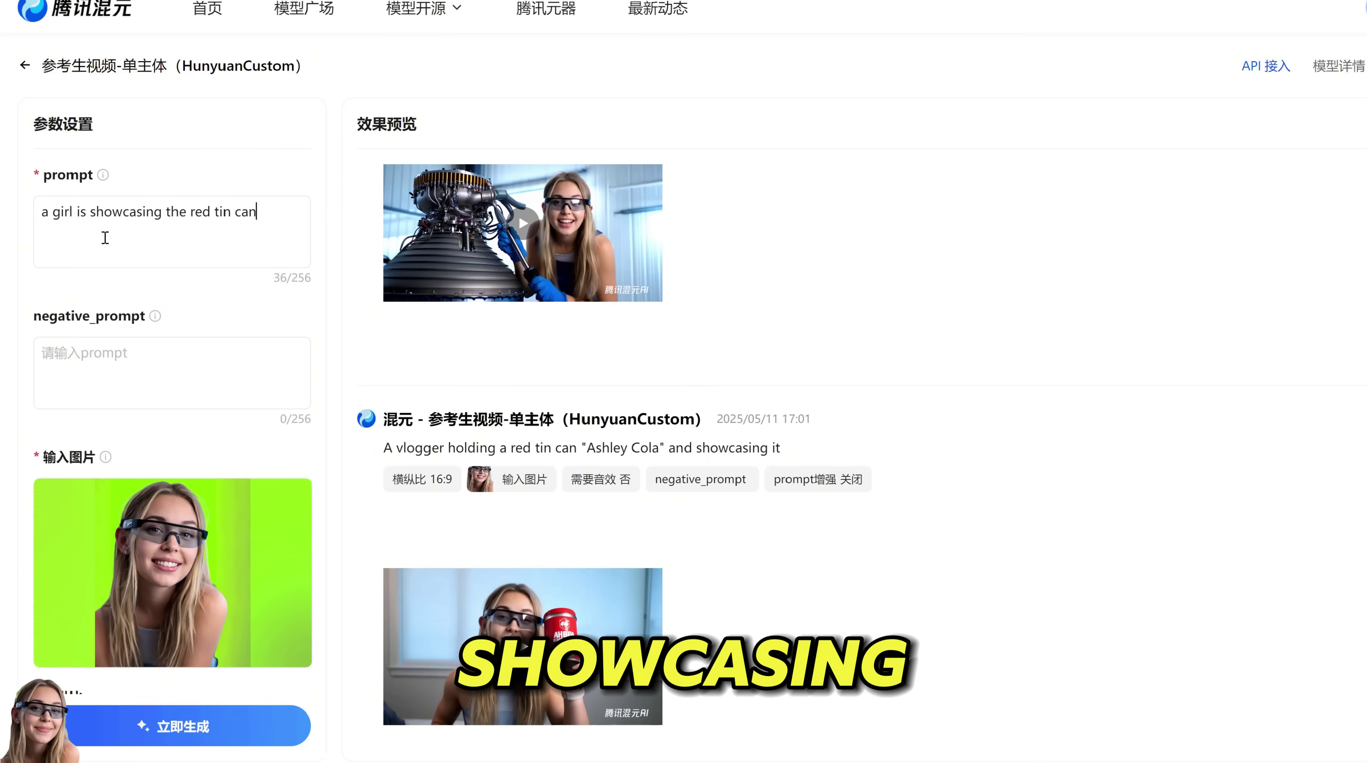
left_click(163, 718)
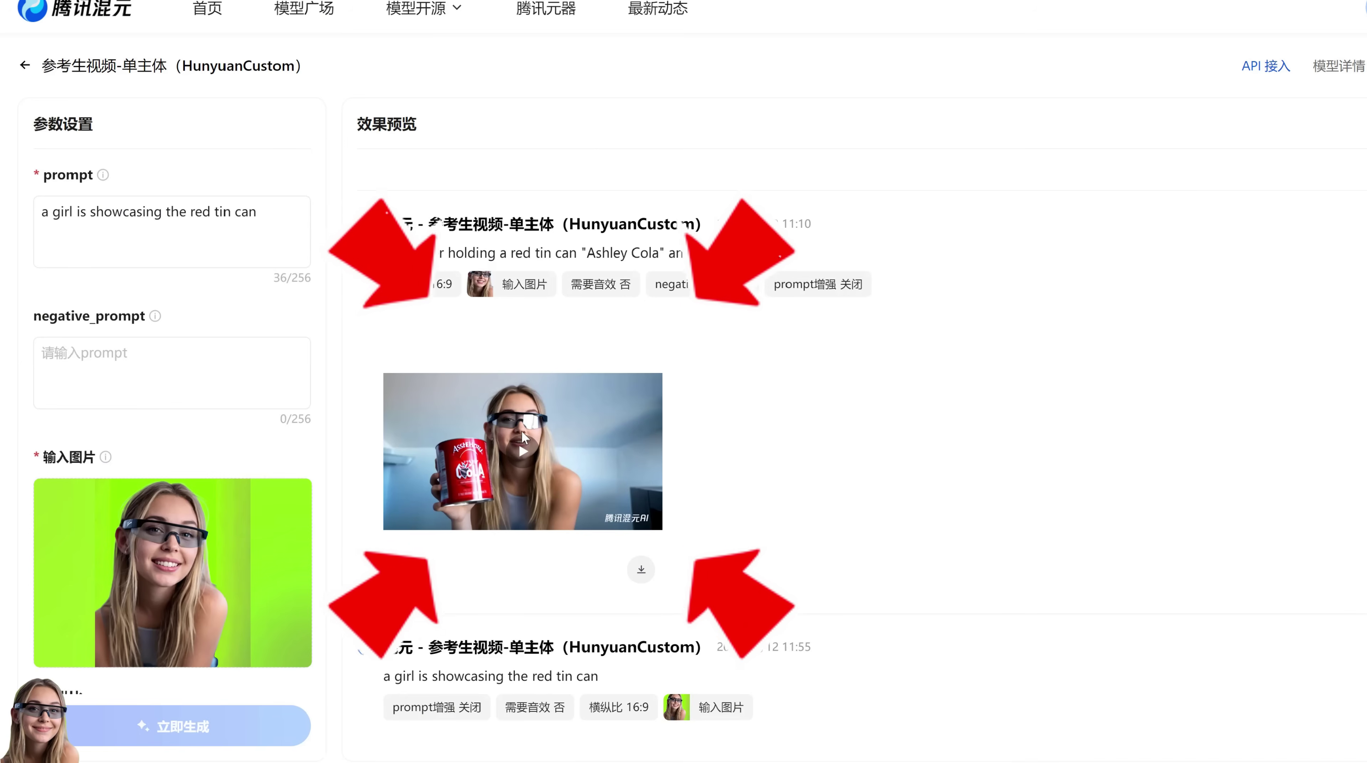
Watch the new Ashley Cola tin can video enlarged, then play the earlier rocket-engine vlogger video.
left_click(519, 450)
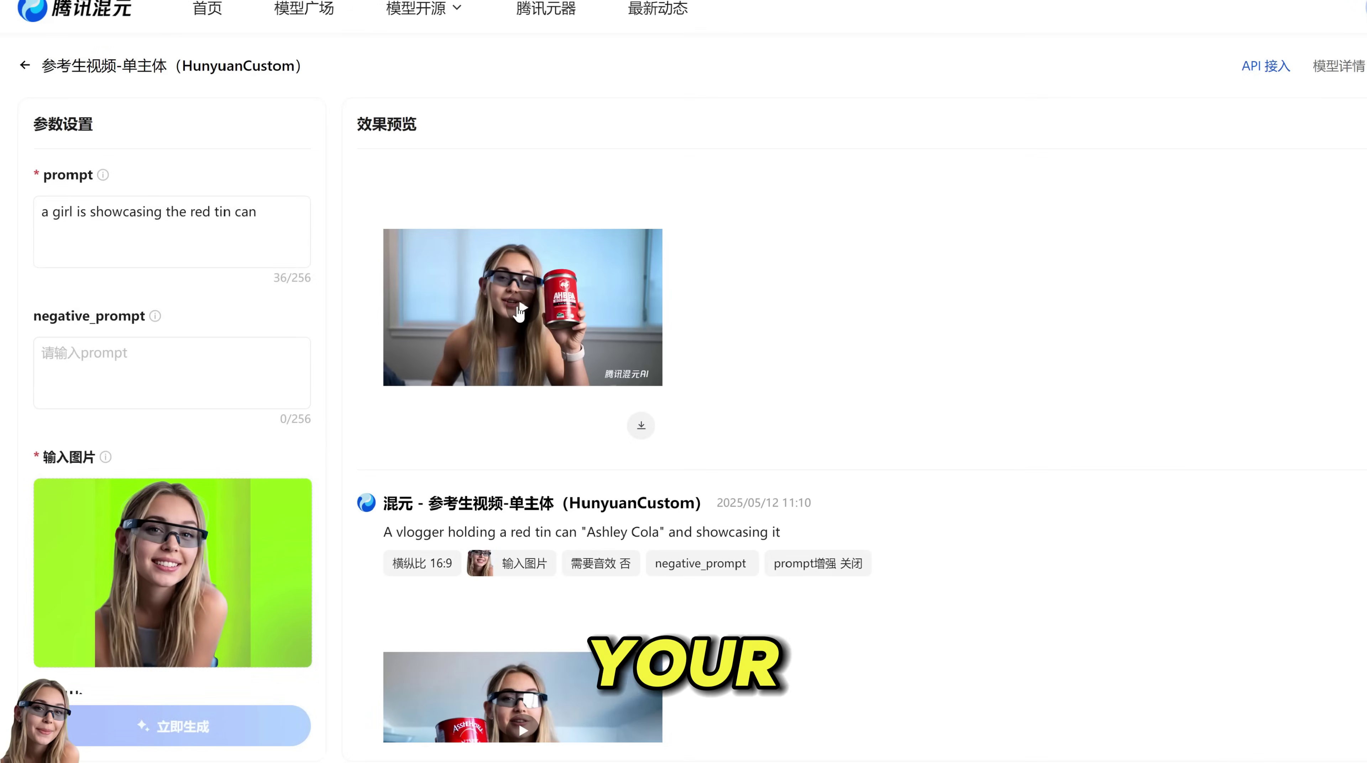
left_click(552, 316)
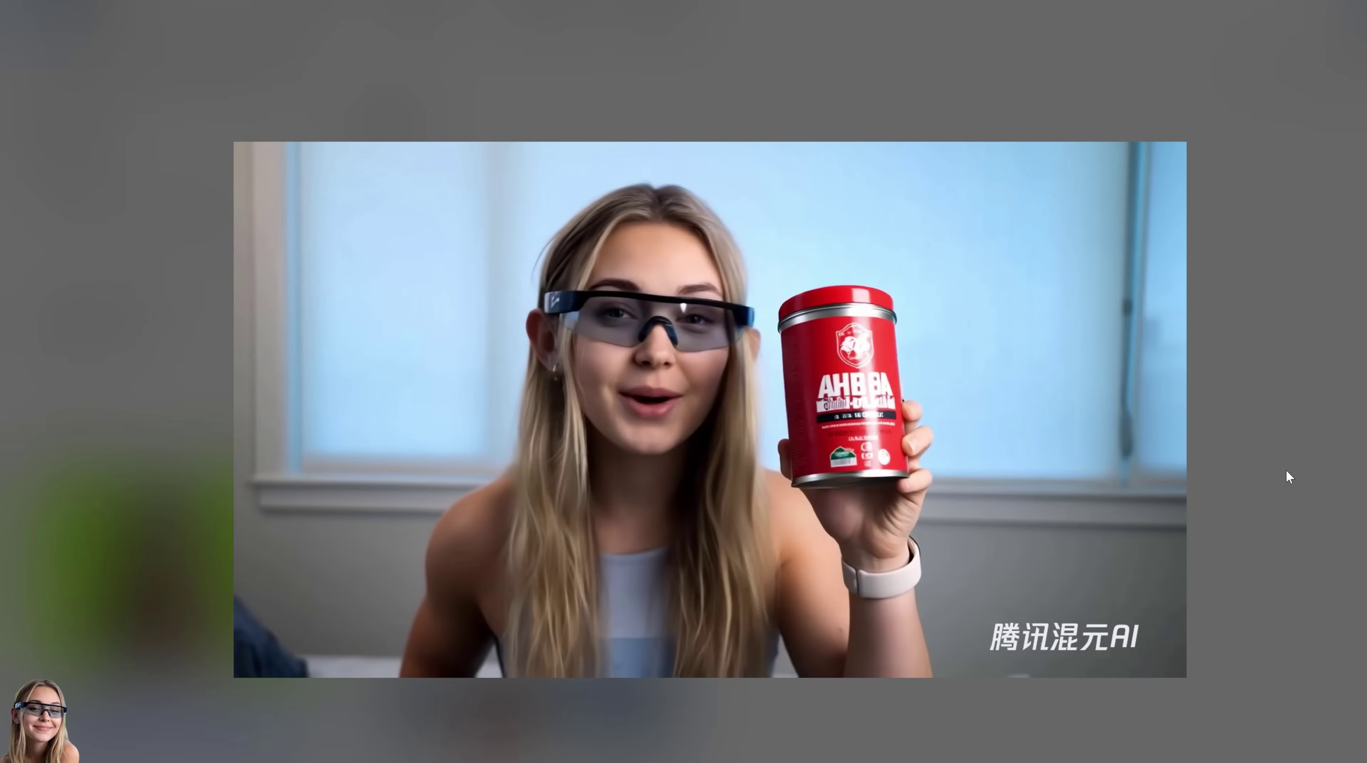
left_click(1286, 469)
scroll(1281, 478, "down", 10)
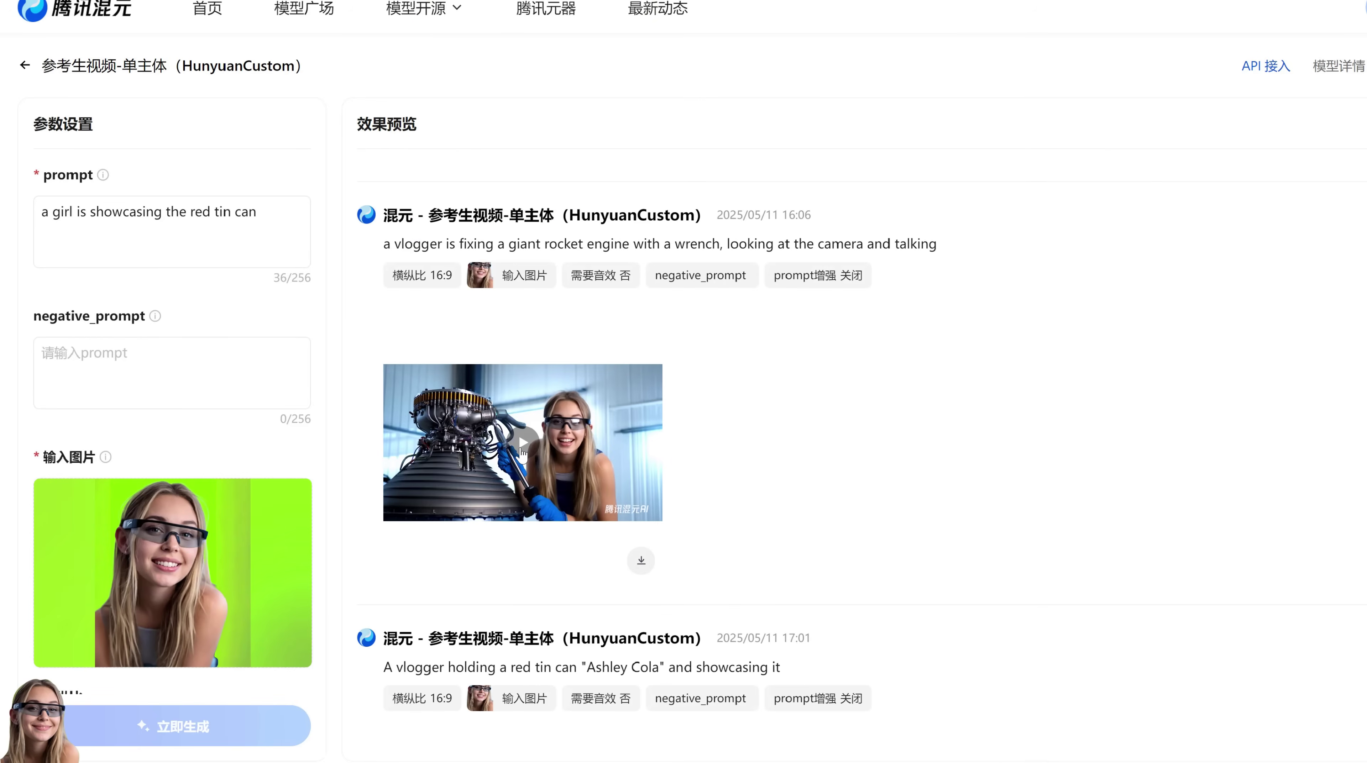
left_click(522, 444)
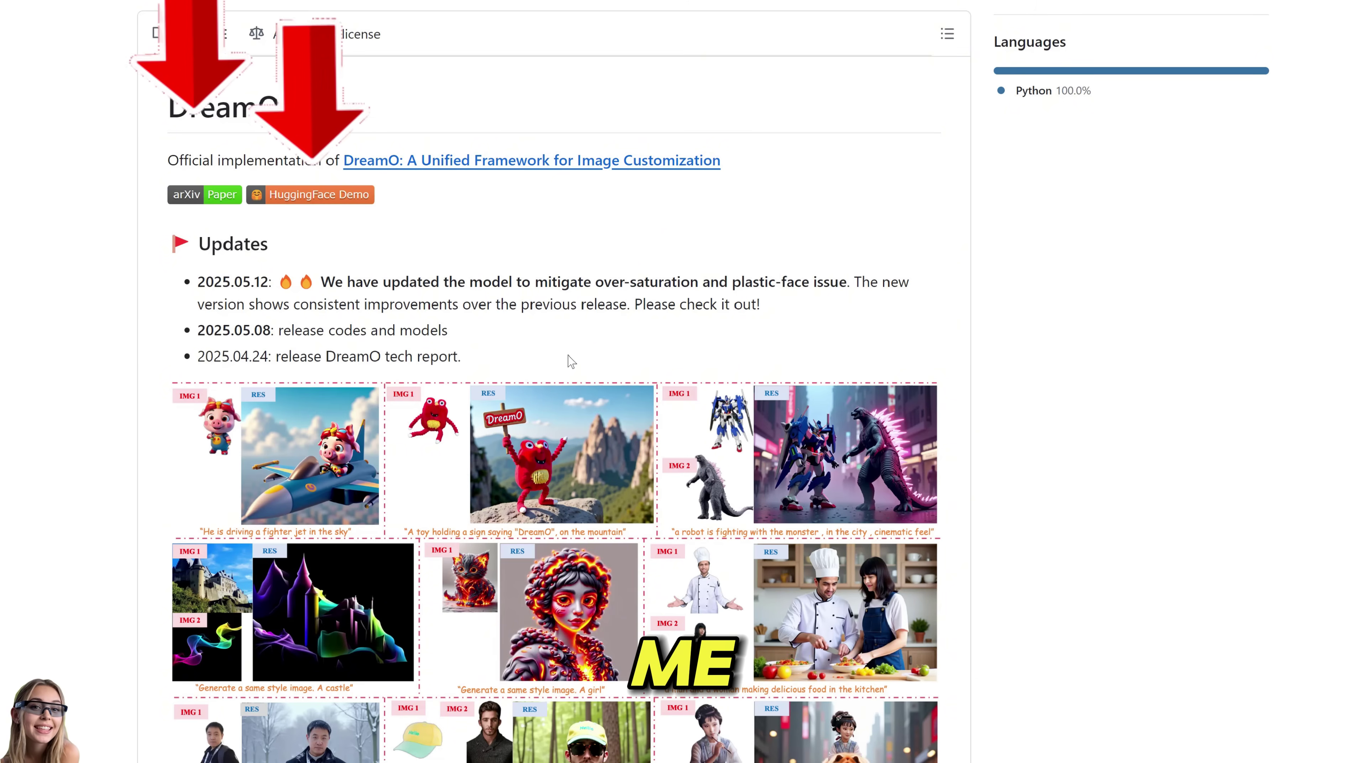
Scroll through the DreamO README's updates and image customization examples.
scroll(564, 363, "down", 3)
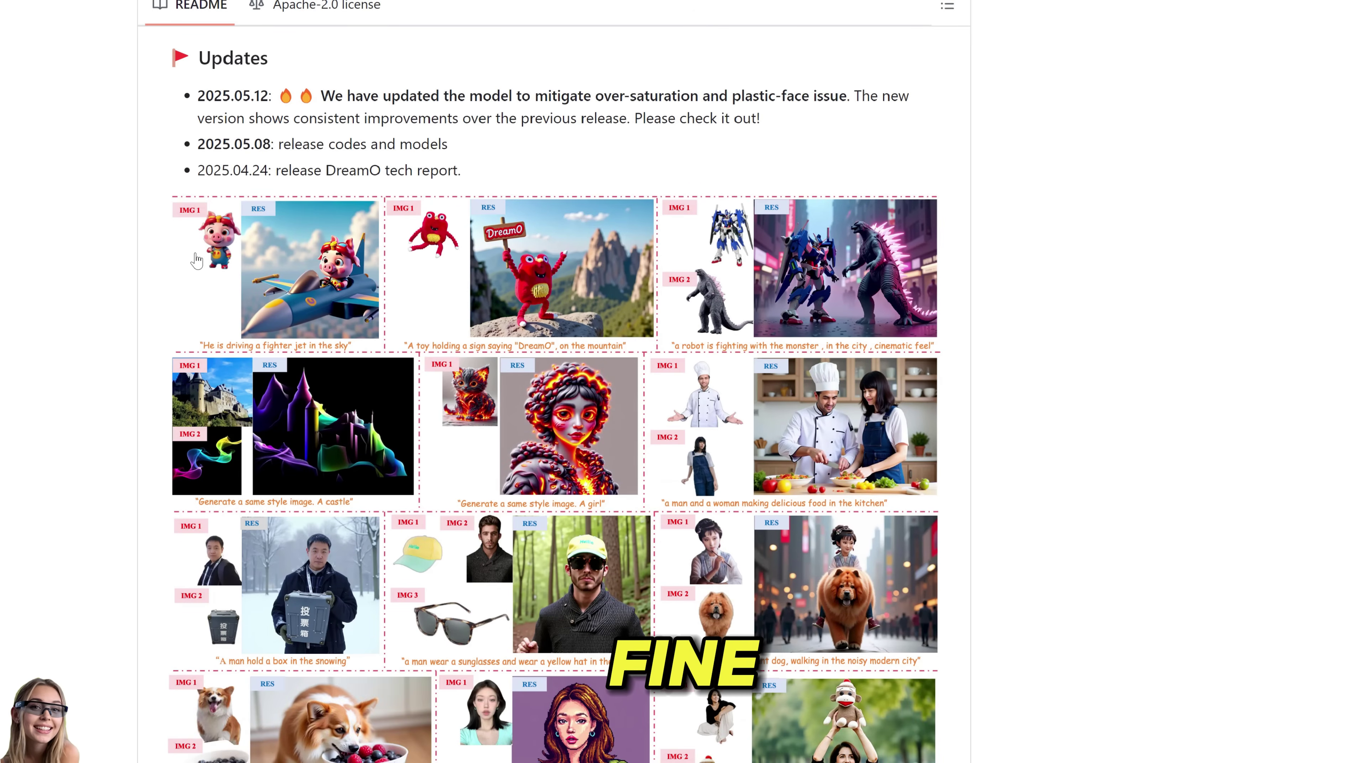
scroll(309, 294, "down", 1)
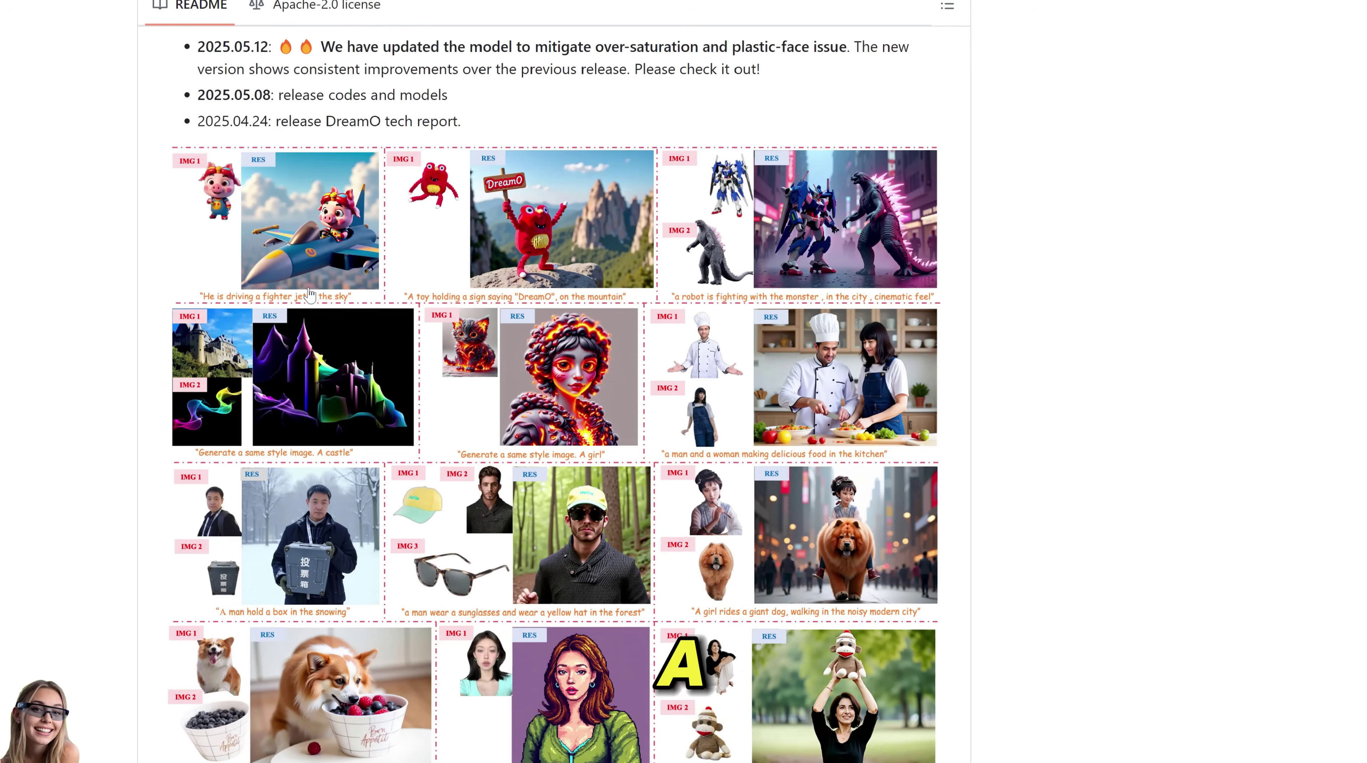
scroll(308, 294, "down", 3)
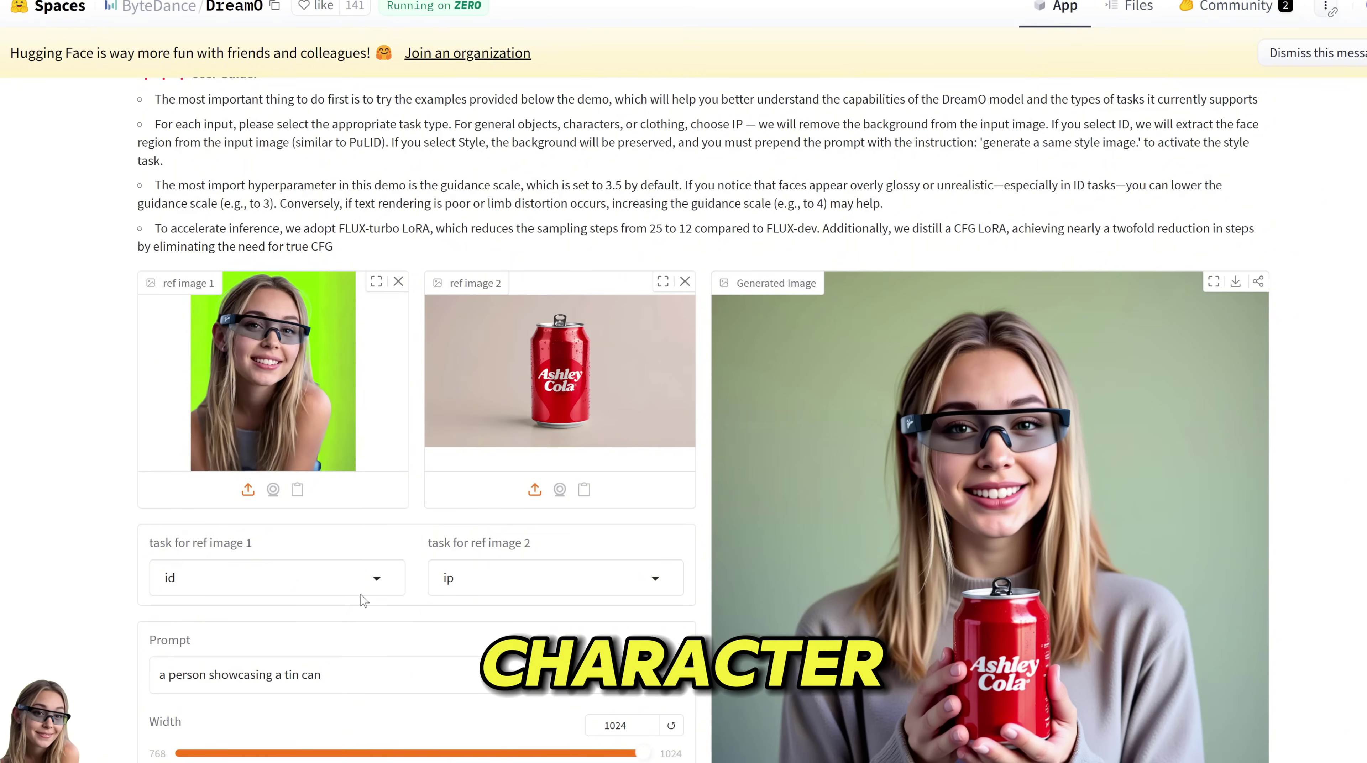
Keep 'id' as the task for DreamO's first reference image and review the generation settings.
left_click(381, 592)
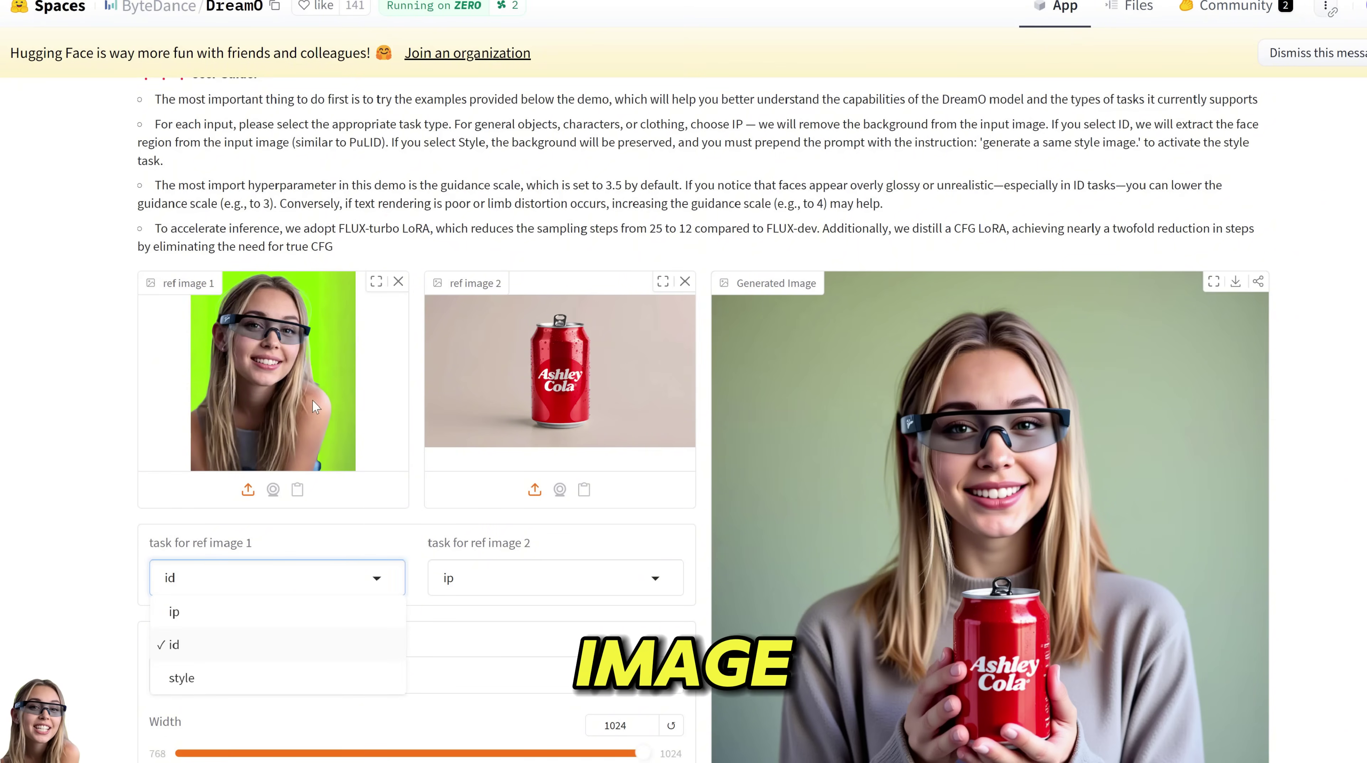
left_click(332, 482)
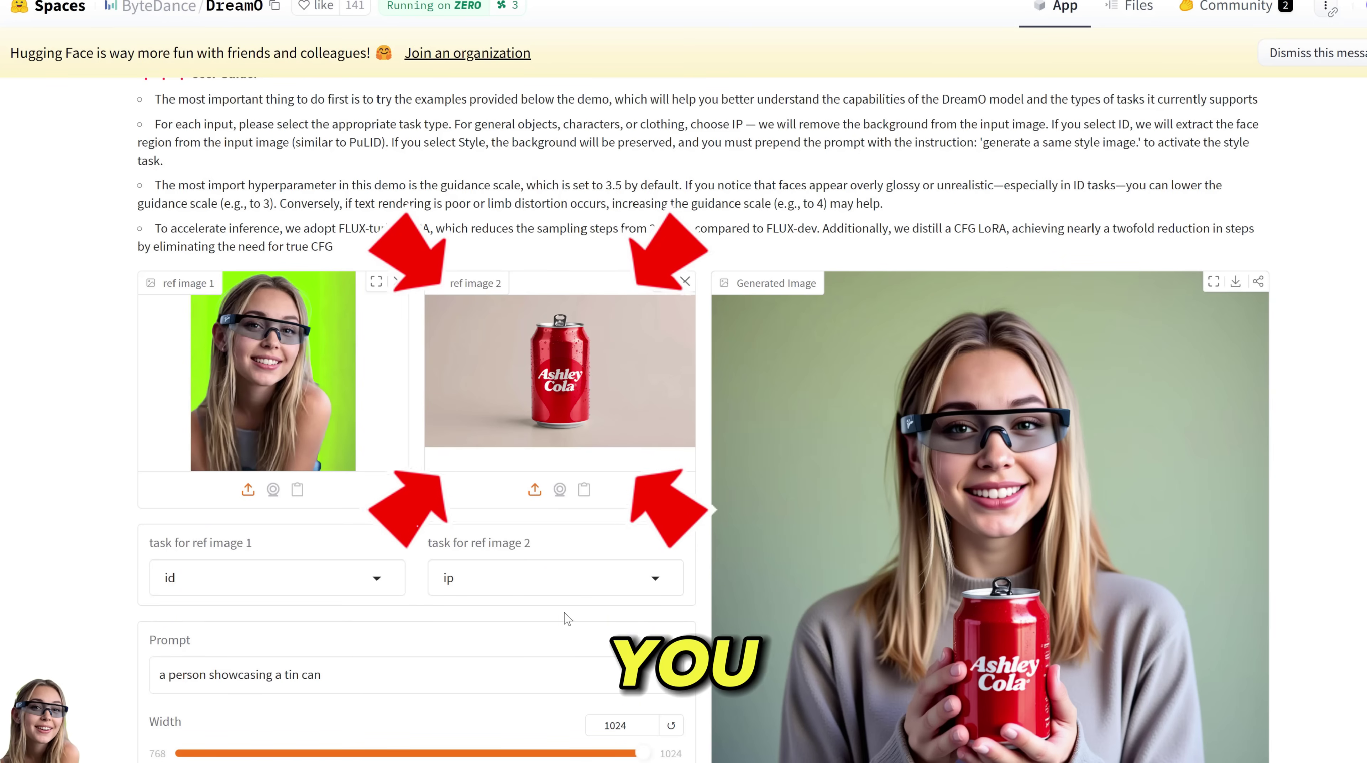
scroll(179, 669, "down", 2)
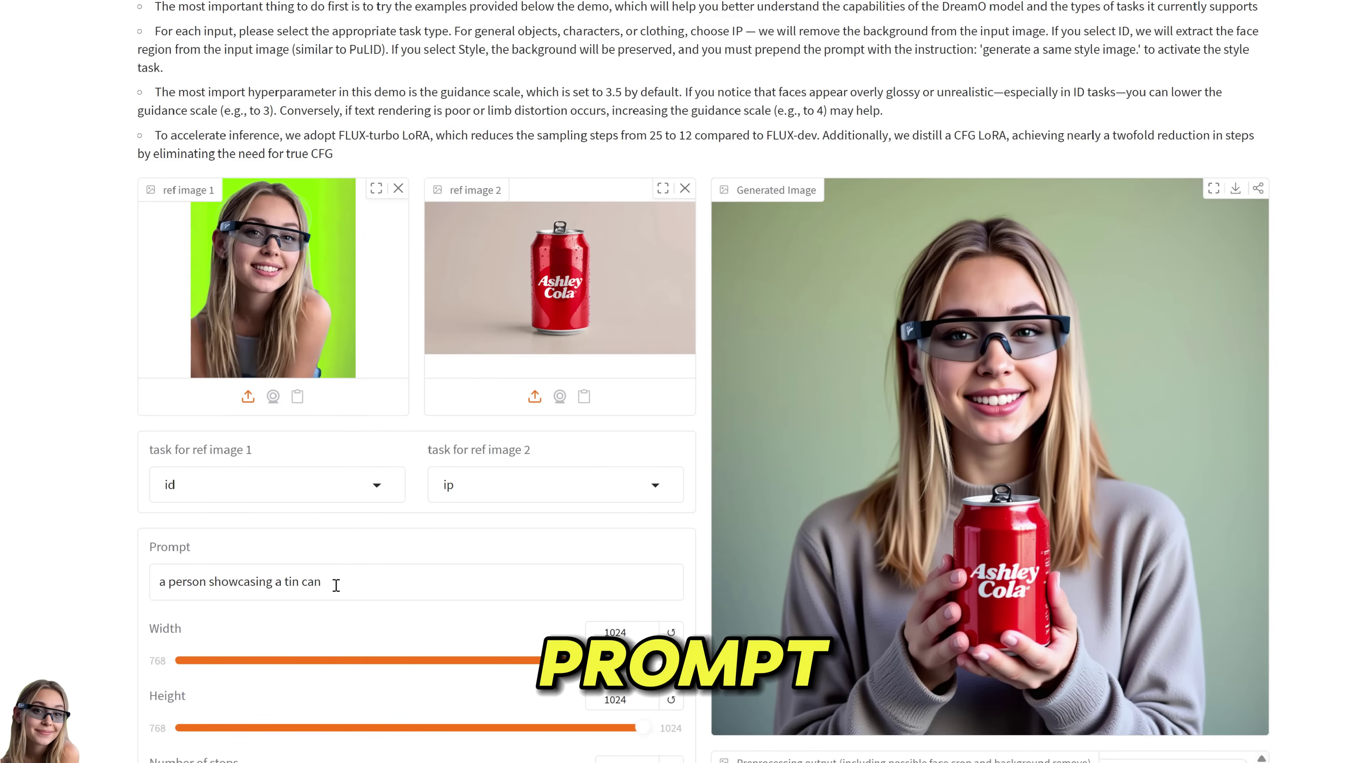
scroll(336, 585, "down", 6)
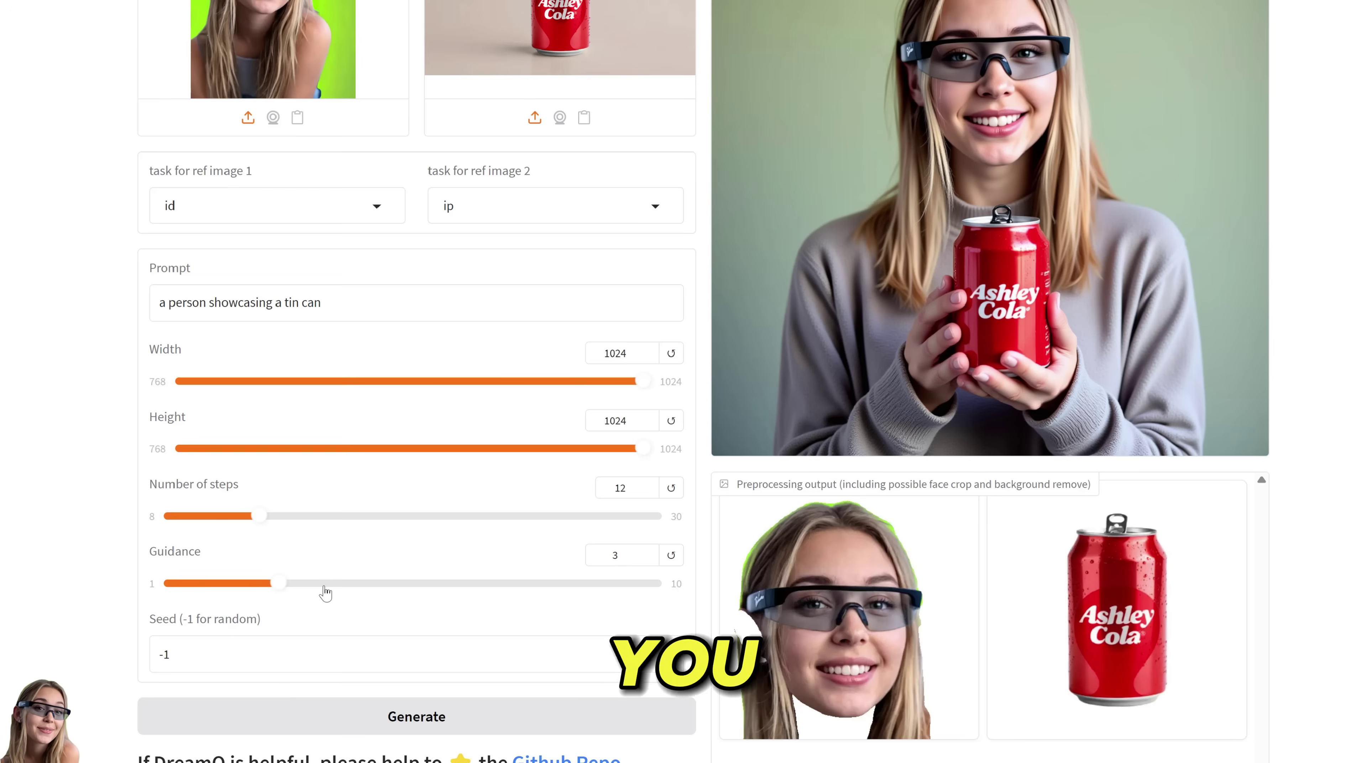
scroll(325, 592, "up", 8)
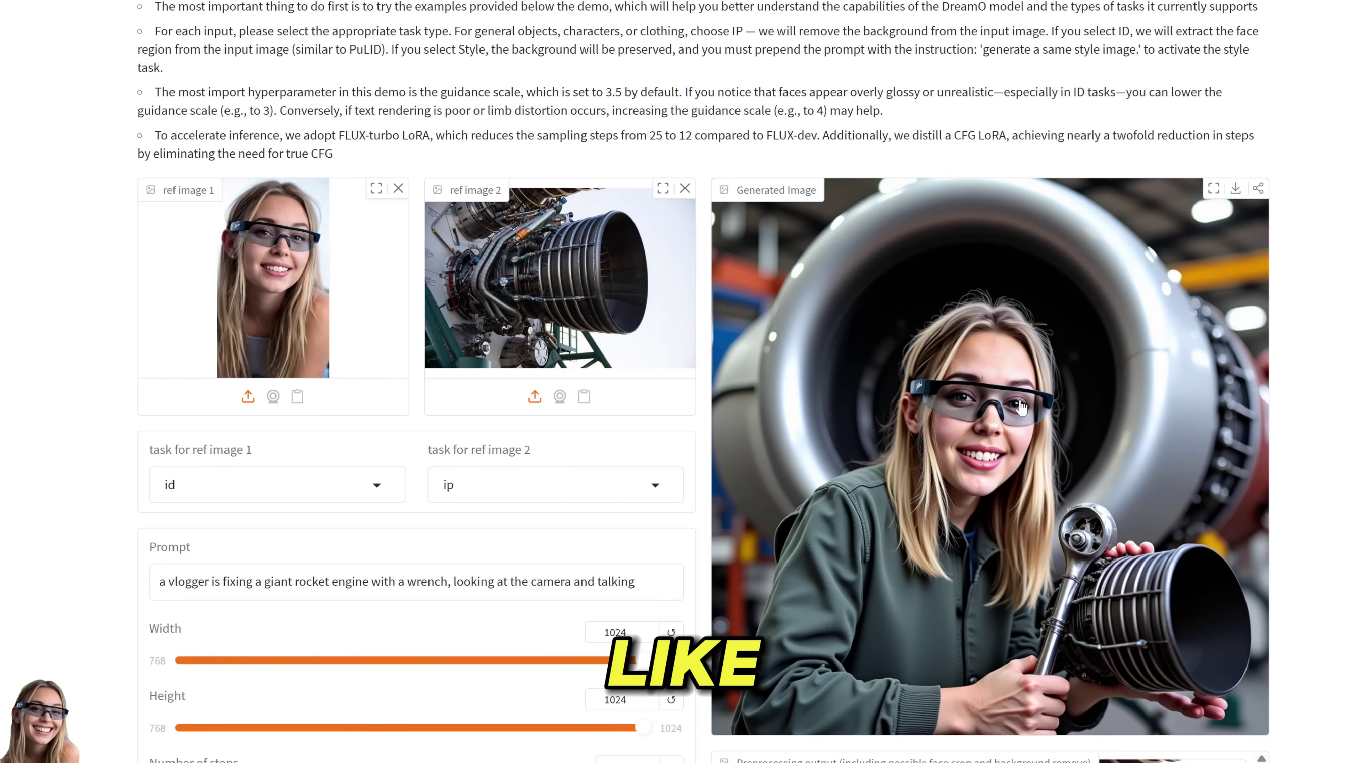
Scroll over the DreamO rocket-engine result image.
scroll(995, 371, "down", 2)
scroll(996, 370, "down", 4)
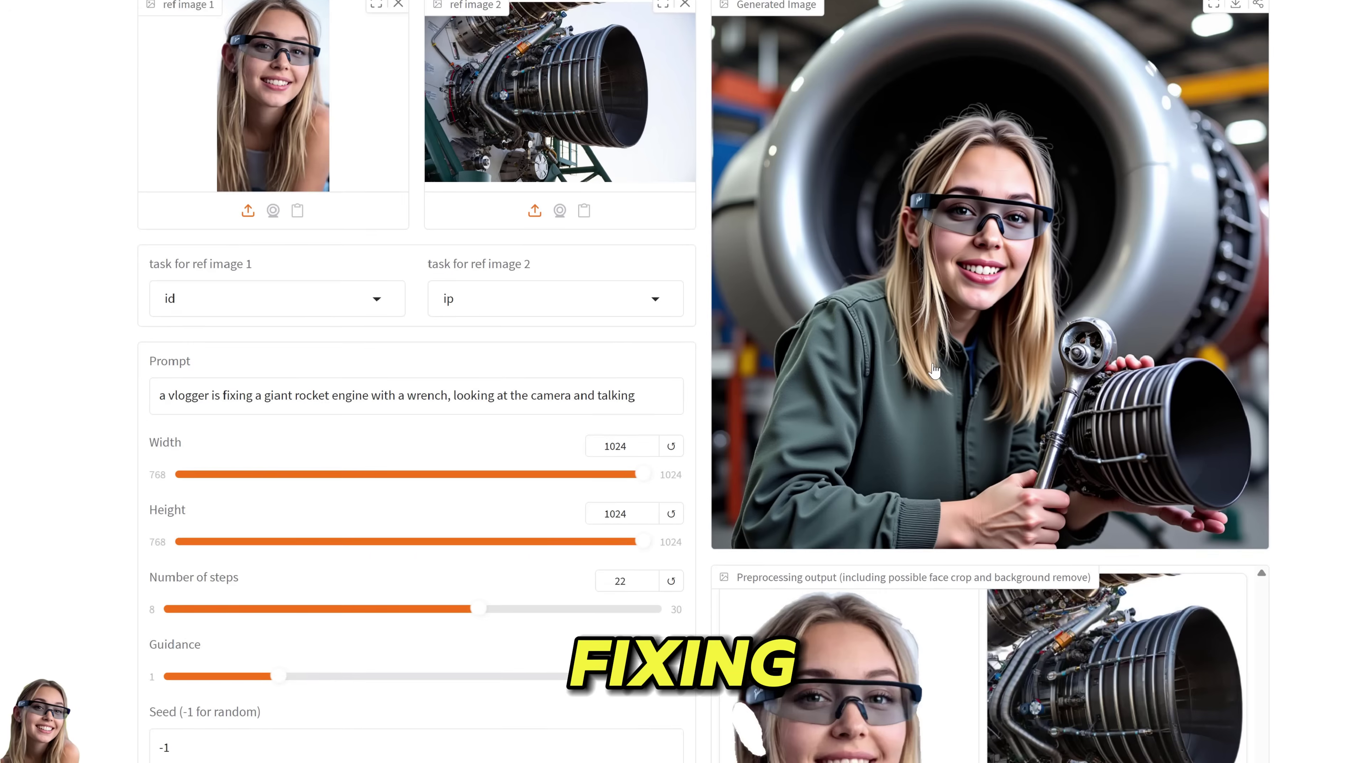
scroll(996, 369, "up", 3)
scroll(998, 369, "up", 6)
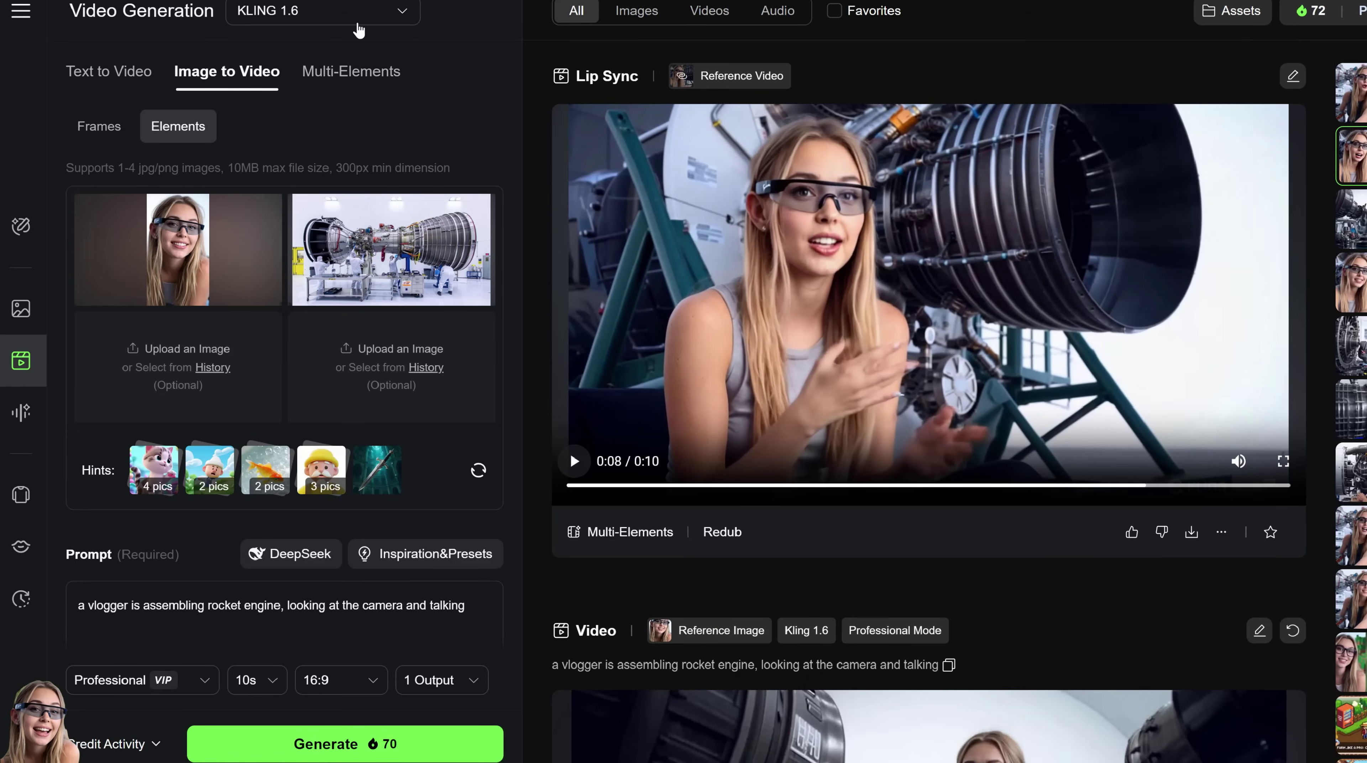
Keep KLING 1.6 selected as the video model.
left_click(315, 11)
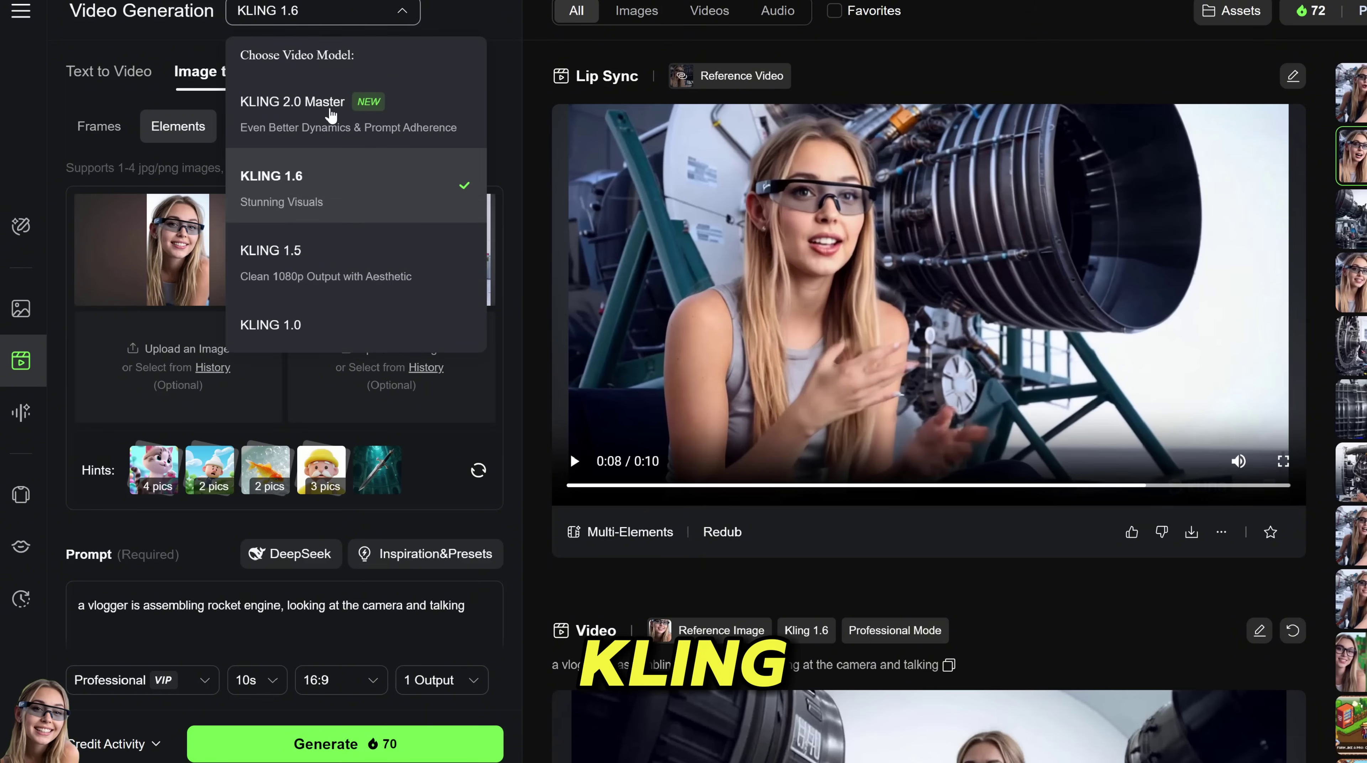
left_click(463, 18)
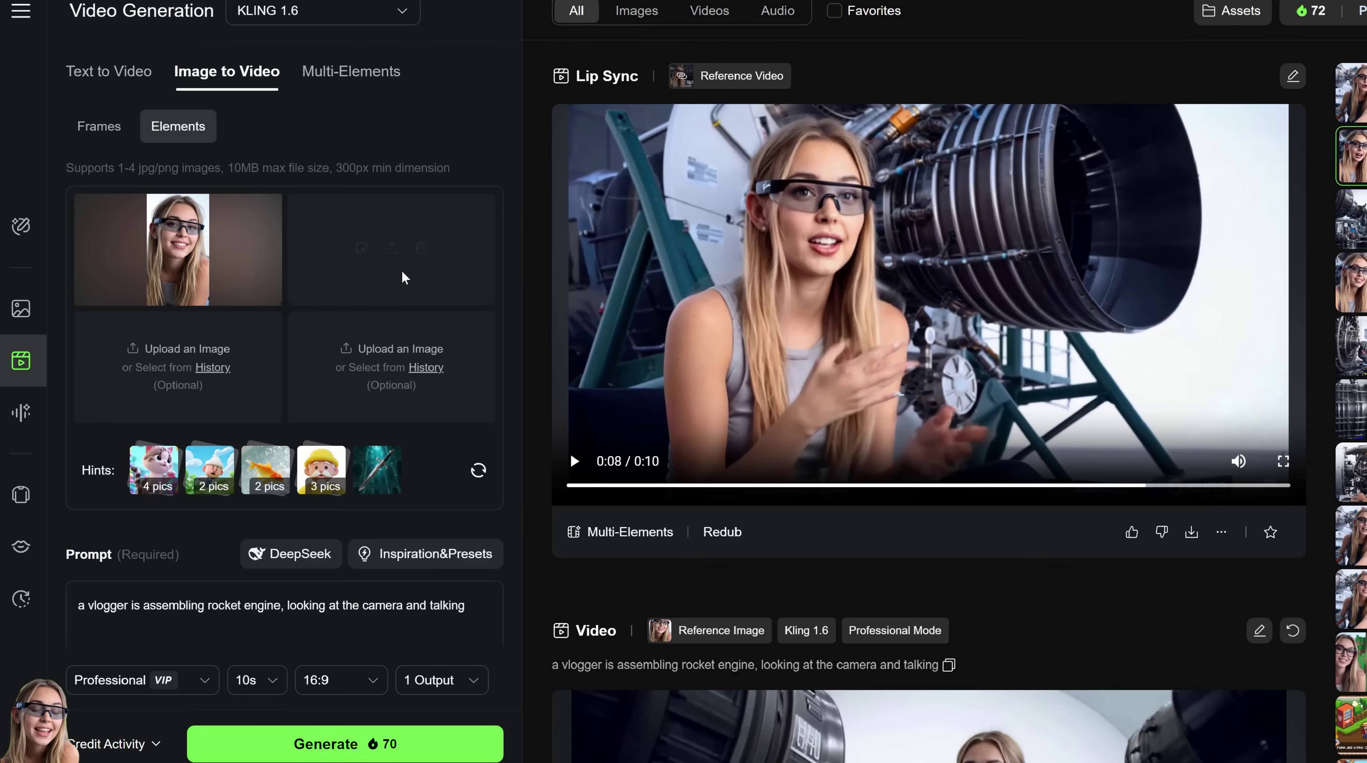
Rewrite the prompt to 'a vlogger is showcasing a tin can'.
scroll(332, 380, "down", 2)
scroll(332, 381, "down", 1)
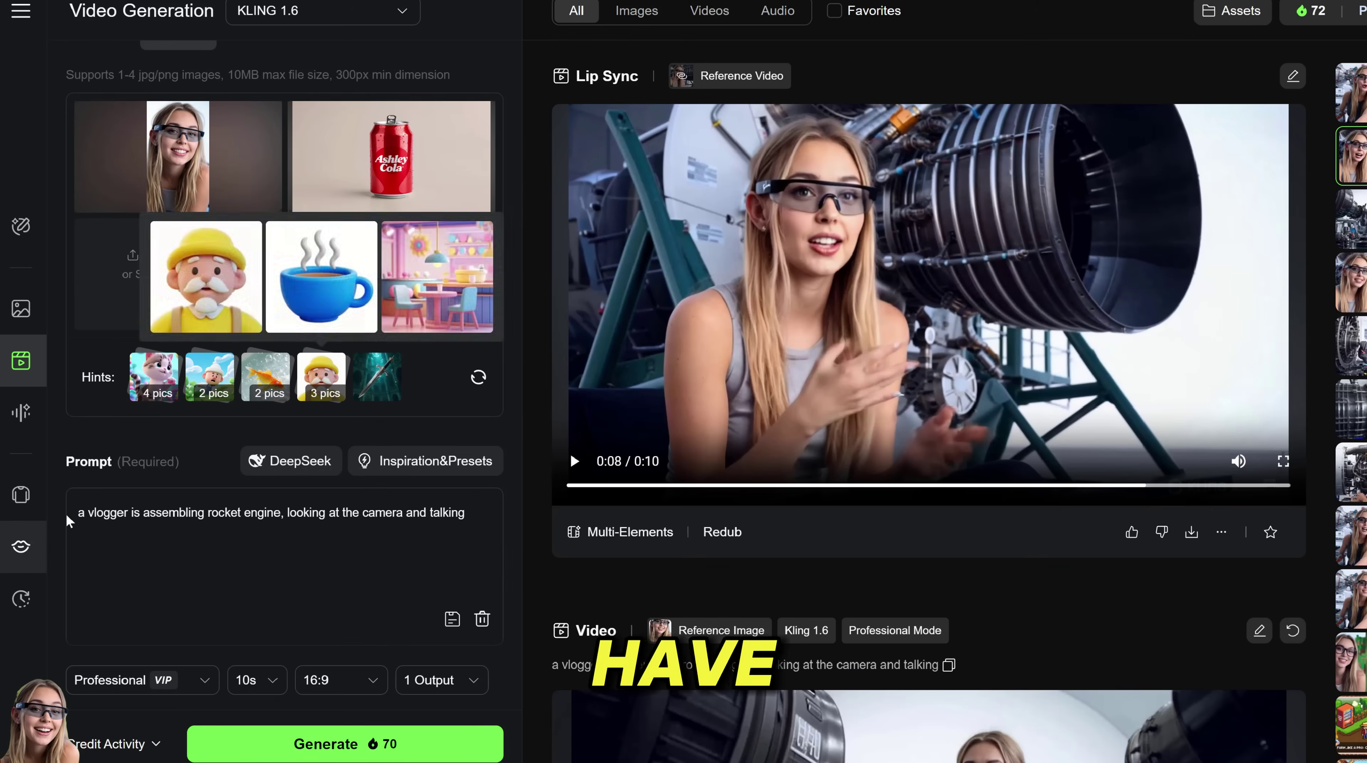
double_click(135, 511)
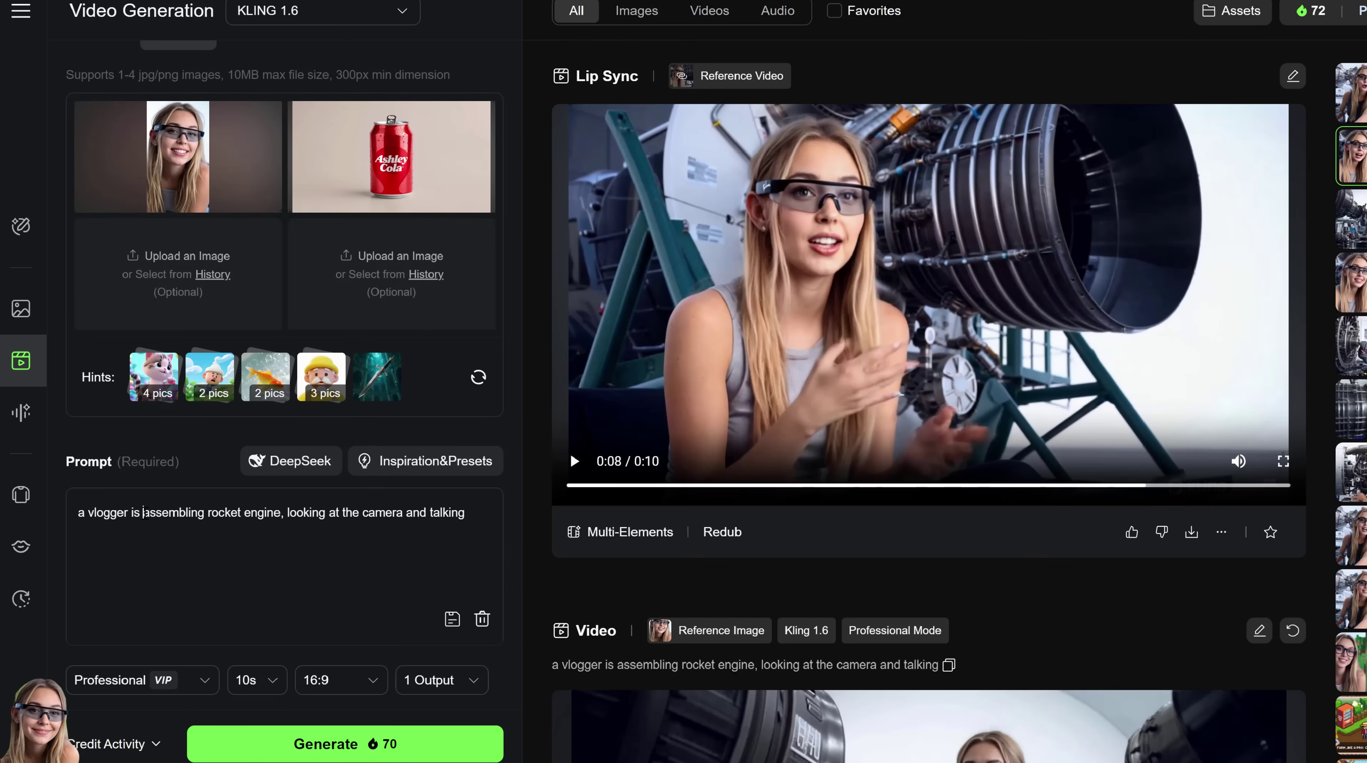
key("BackSpace")
type("s")
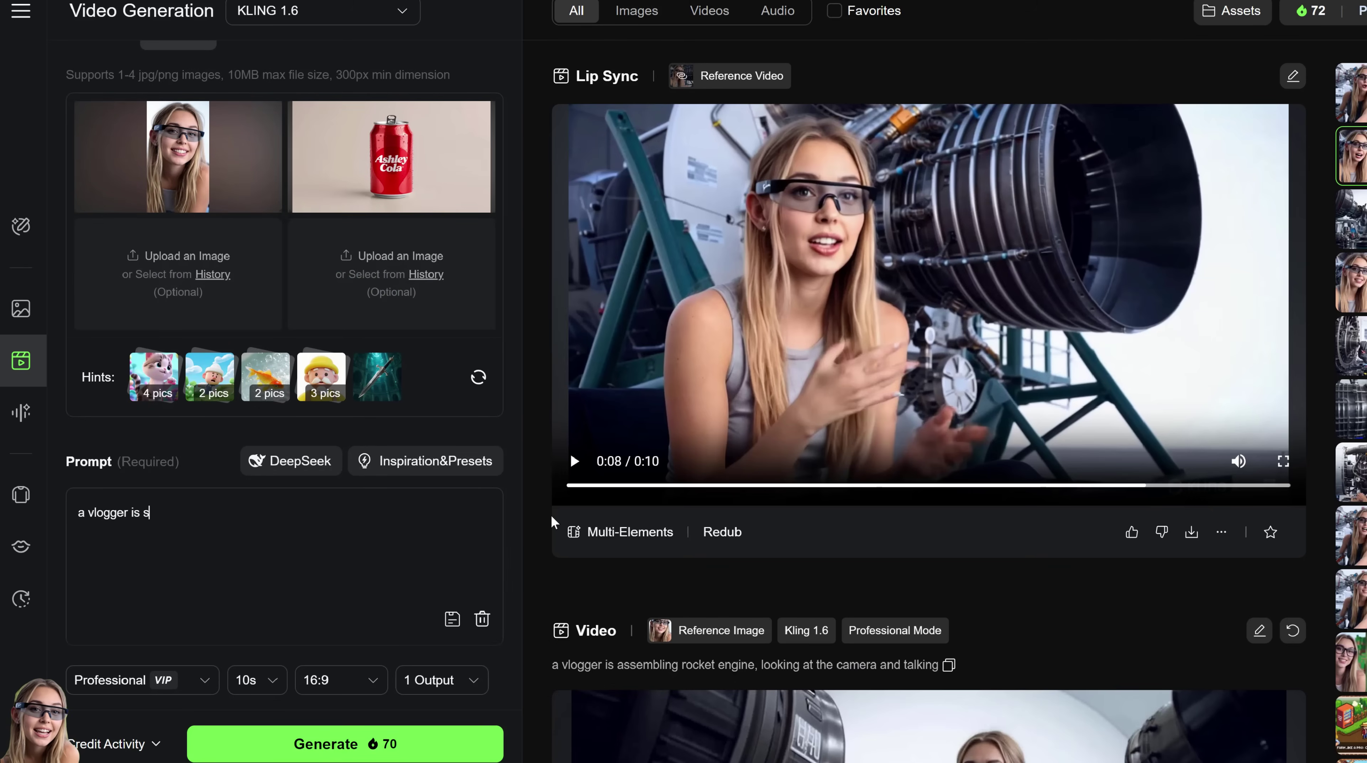
type("howcas")
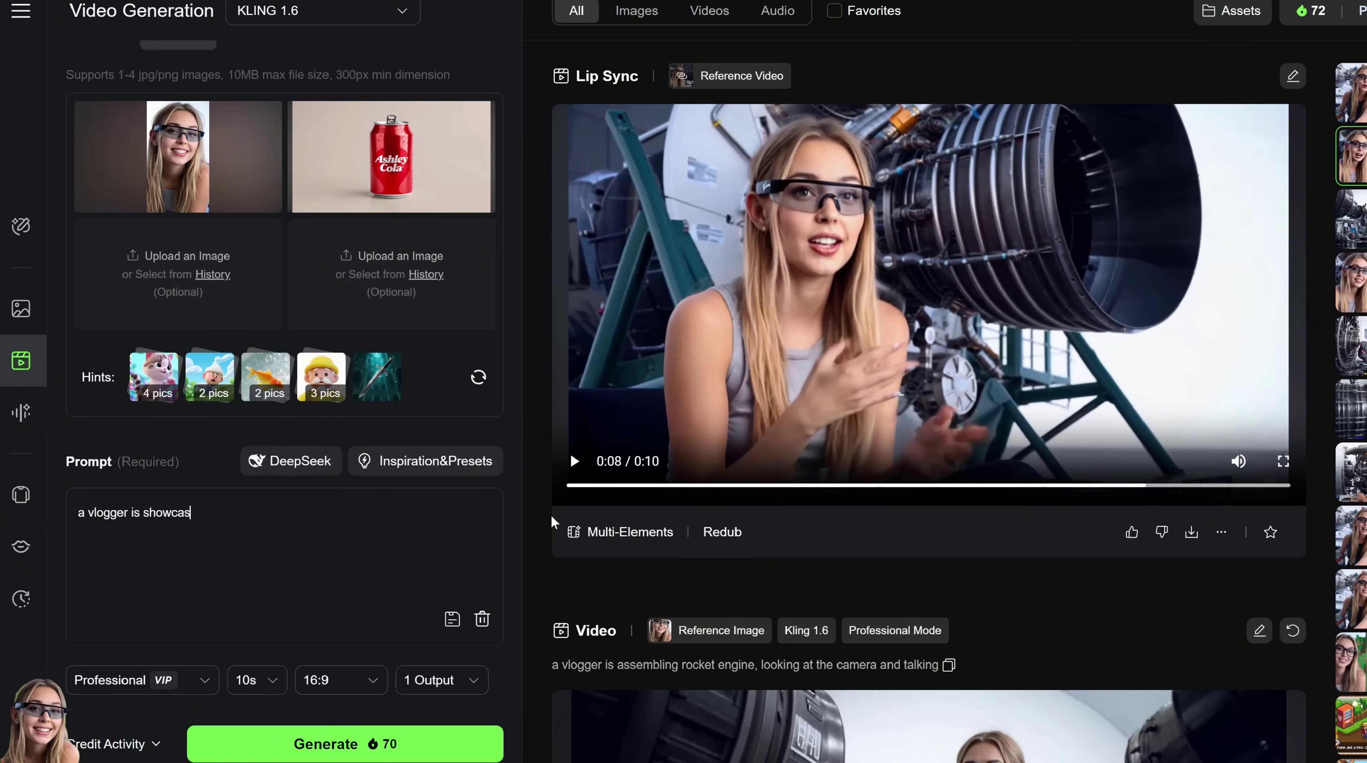
type("u")
key("BackSpace")
type("ing a t")
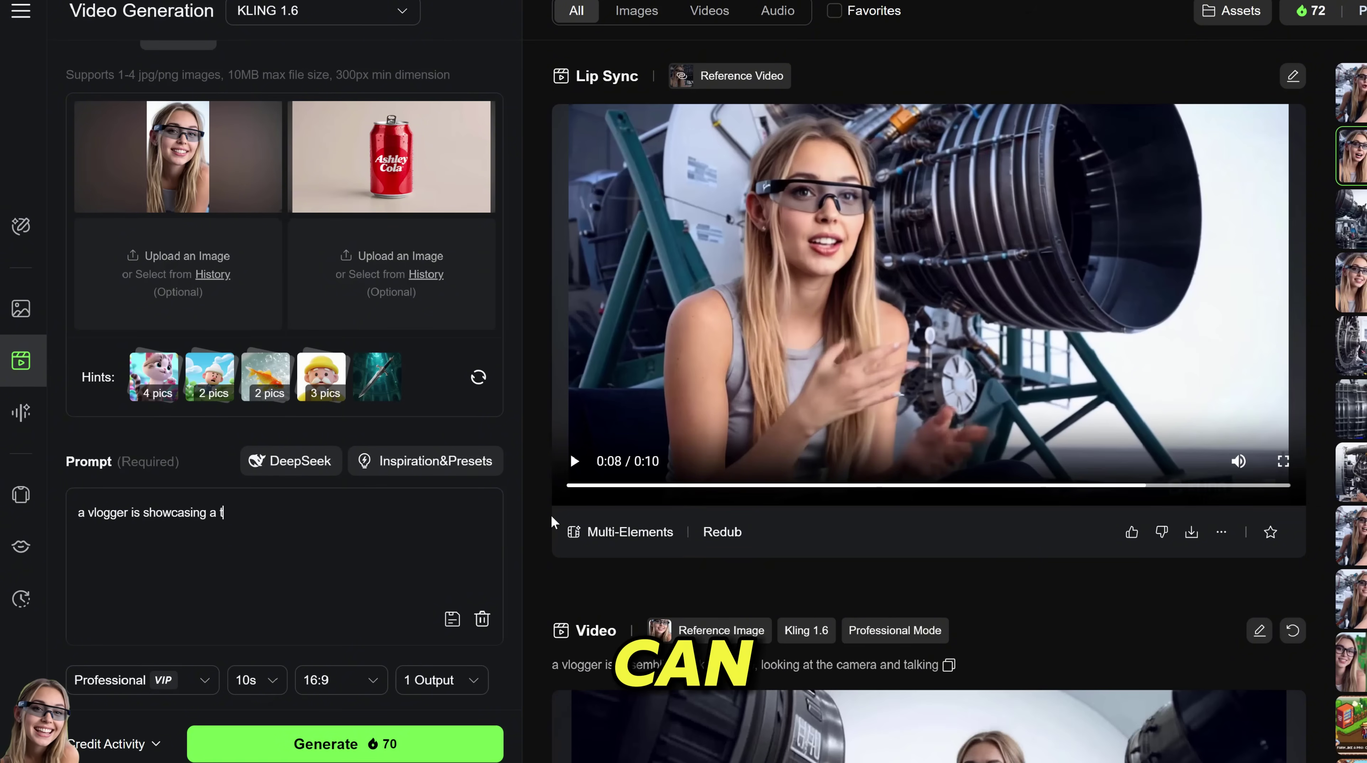
type("in can")
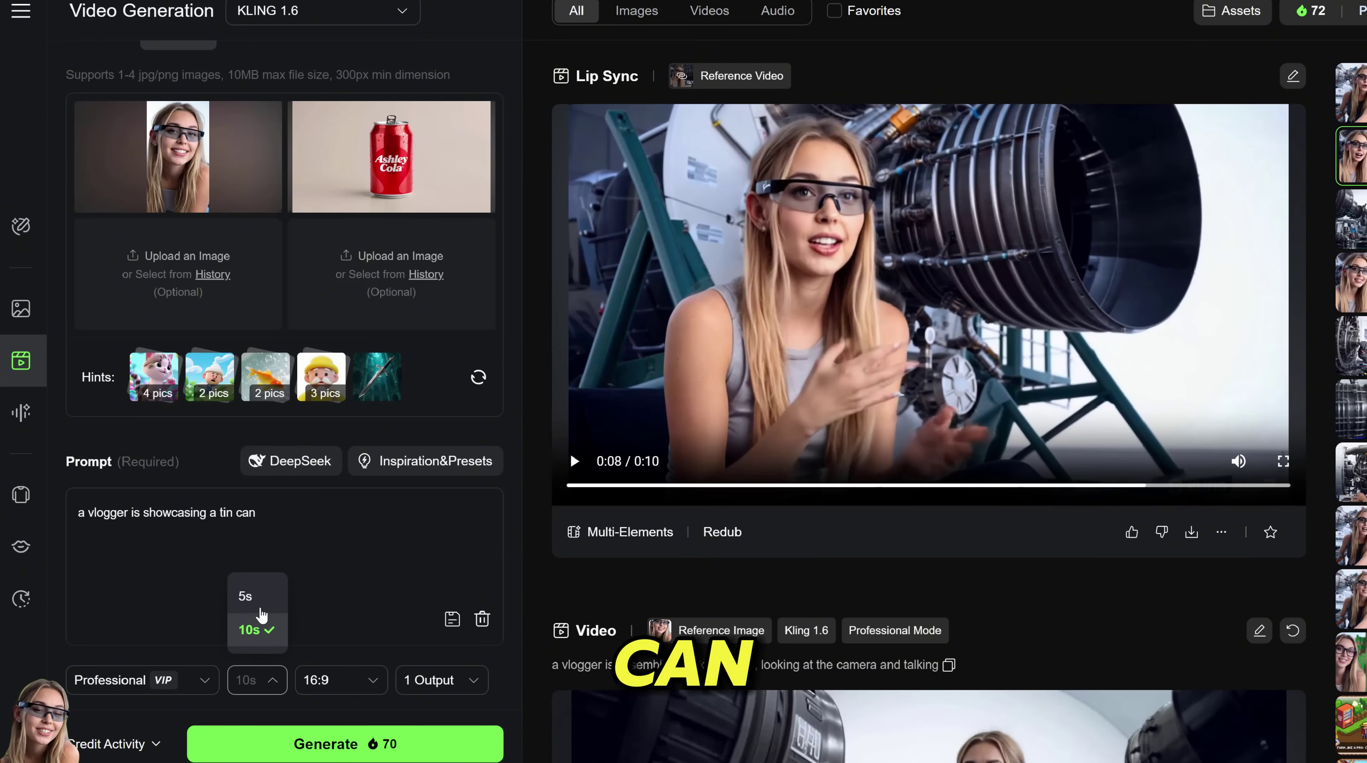
Set 2 outputs and generate the tin-can video.
left_click(414, 681)
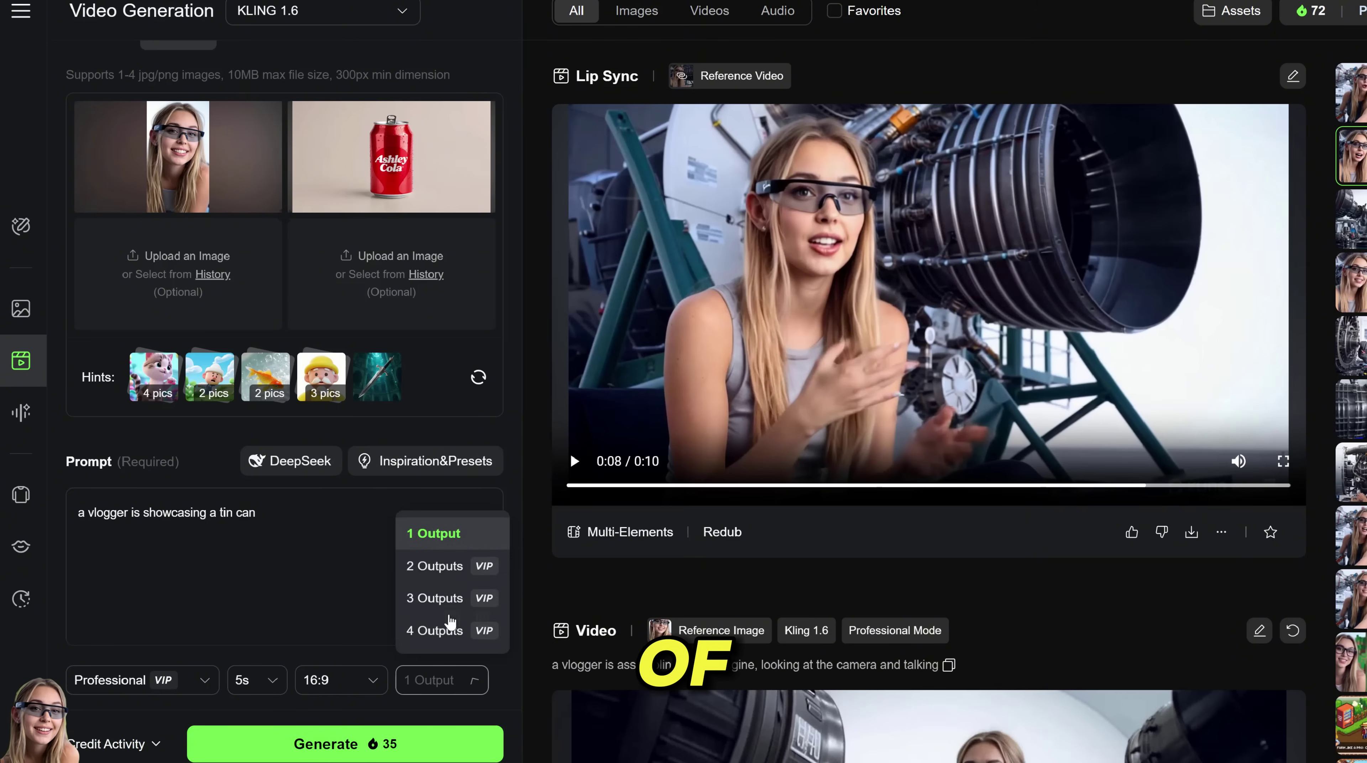
left_click(430, 564)
left_click(415, 743)
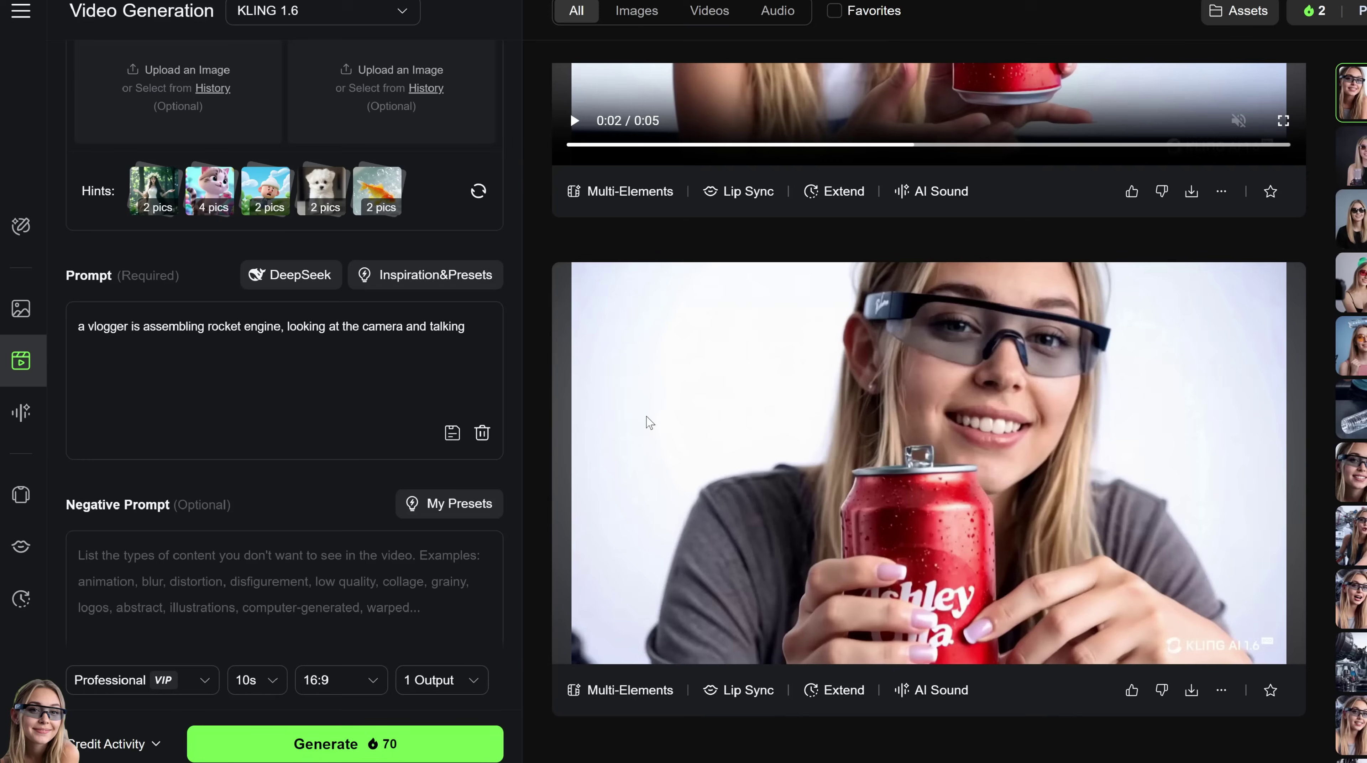
mouse_move(647, 421)
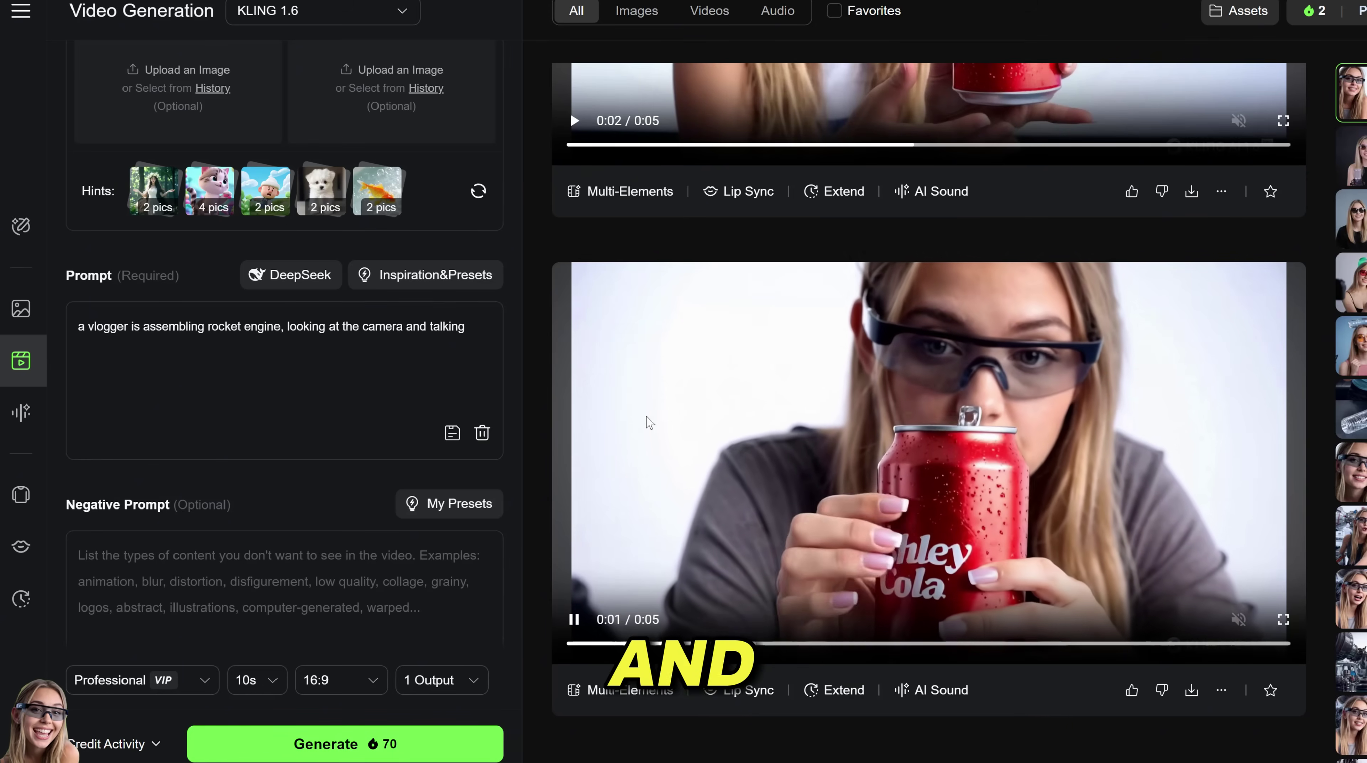